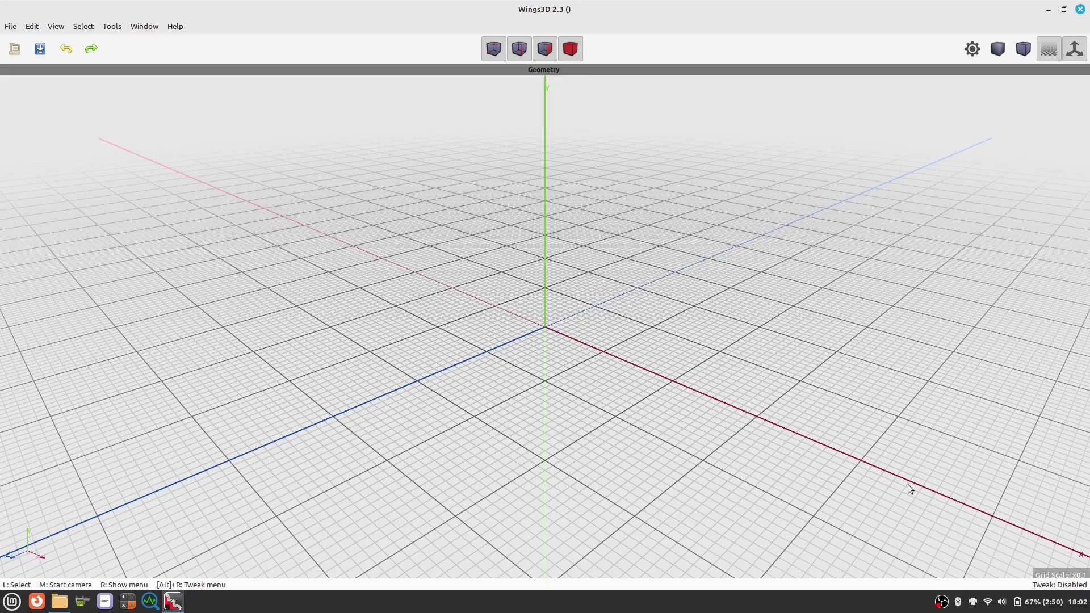
Step: Create a default cube at the origin
{"action": "right_click", "coordinate": [378, 172]}
{"action": "left_click", "coordinate": [399, 181]}
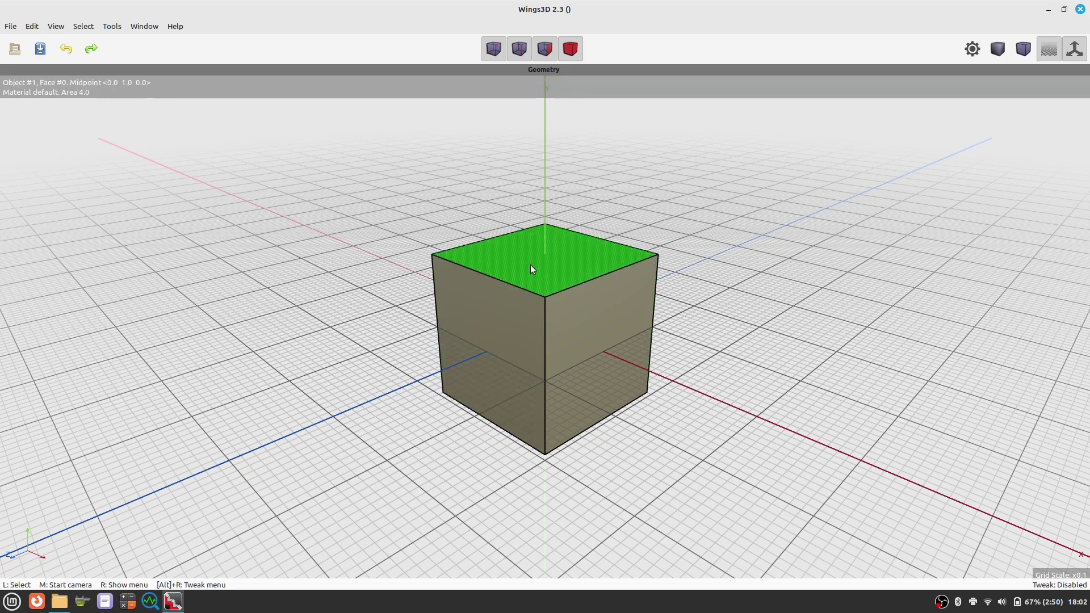
Step: Select the cube's rear top corner vertex, convert it to its adjoining edges and add the top edge parallel to the Z axis nearest the view
{"action": "left_click", "coordinate": [542, 297]}
{"action": "left_click", "coordinate": [440, 275]}
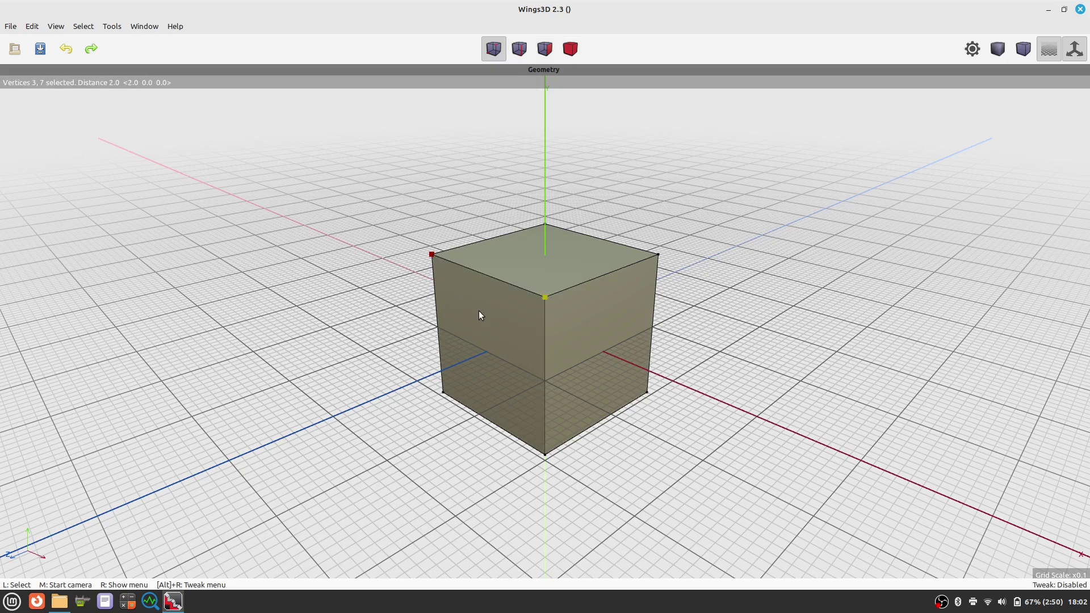
{"action": "left_click", "coordinate": [546, 223]}
{"action": "left_click", "coordinate": [547, 297]}
{"action": "left_click", "coordinate": [448, 272]}
{"action": "left_click", "coordinate": [519, 48]}
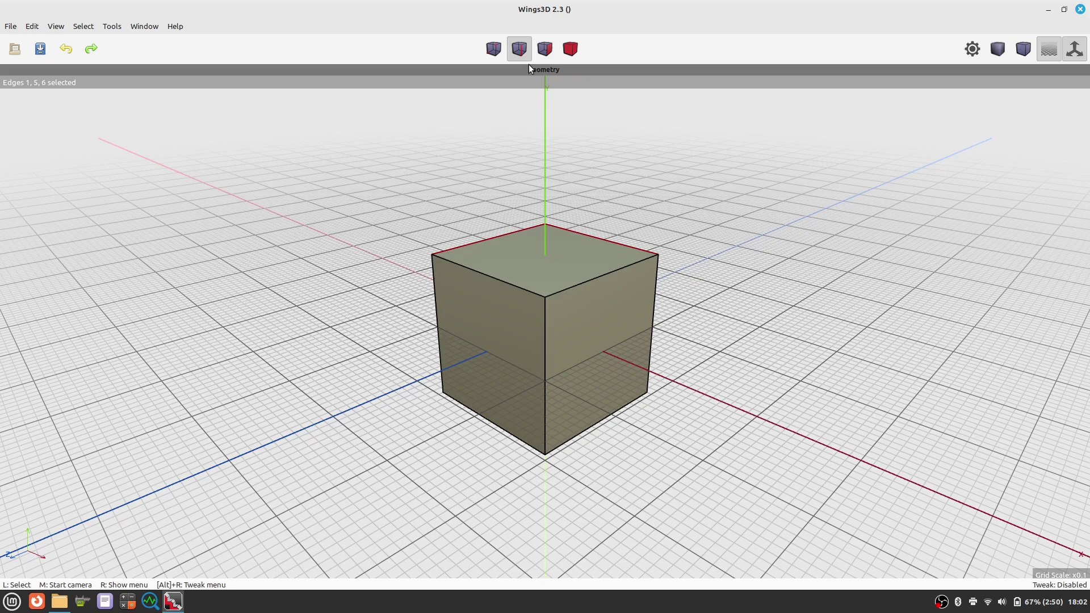
{"action": "left_click", "coordinate": [582, 285]}
Step: Convert the edge selection to faces, swap the top face for the positive-Z side face, and clear the selection
{"action": "left_click", "coordinate": [550, 52]}
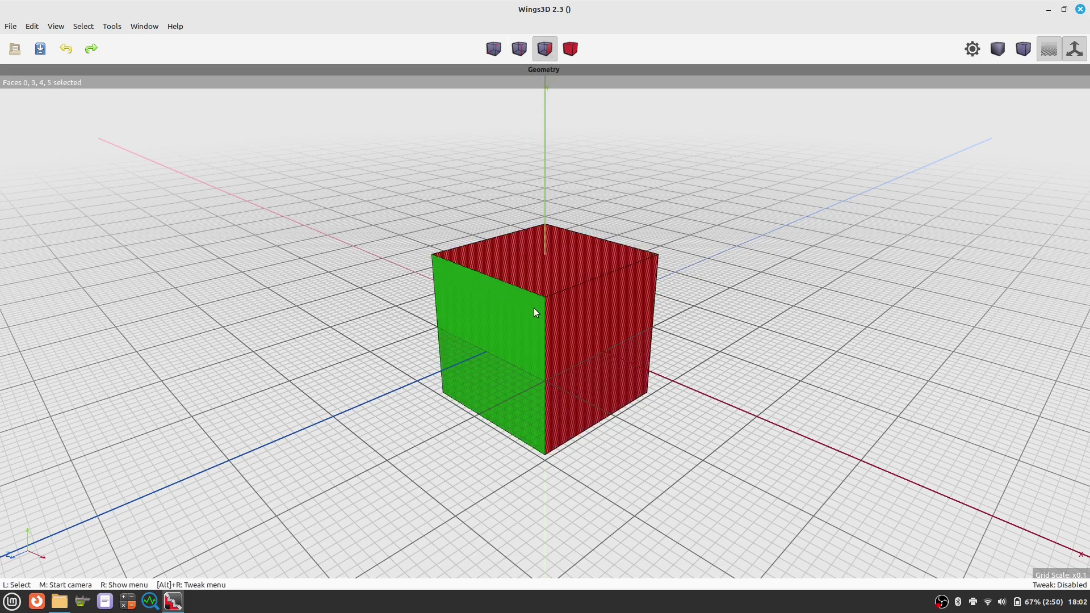
{"action": "left_click", "coordinate": [538, 237]}
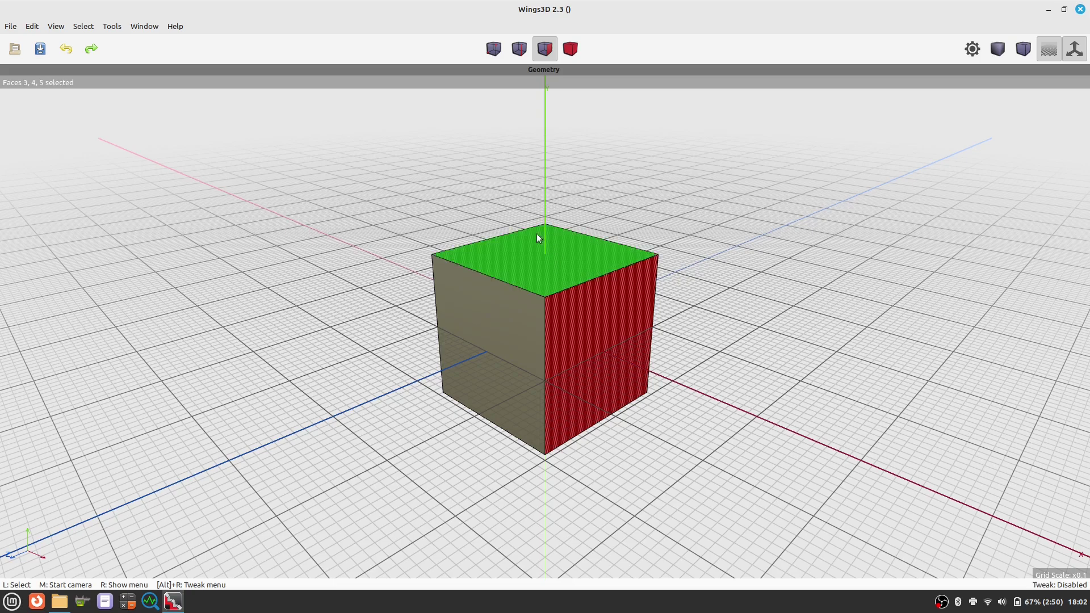
{"action": "left_click", "coordinate": [514, 314]}
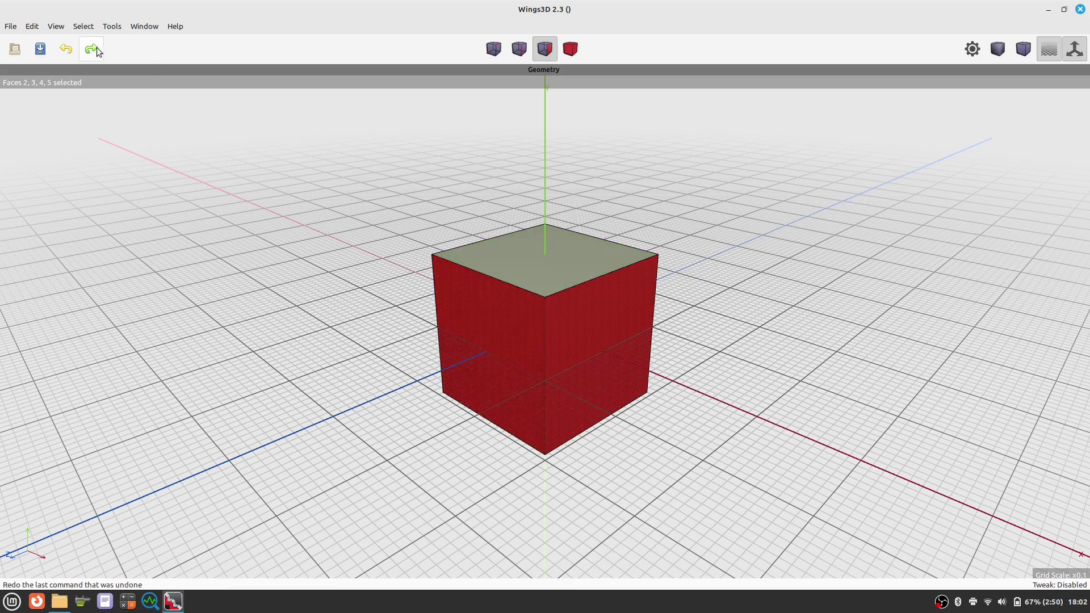
{"action": "left_click", "coordinate": [83, 26]}
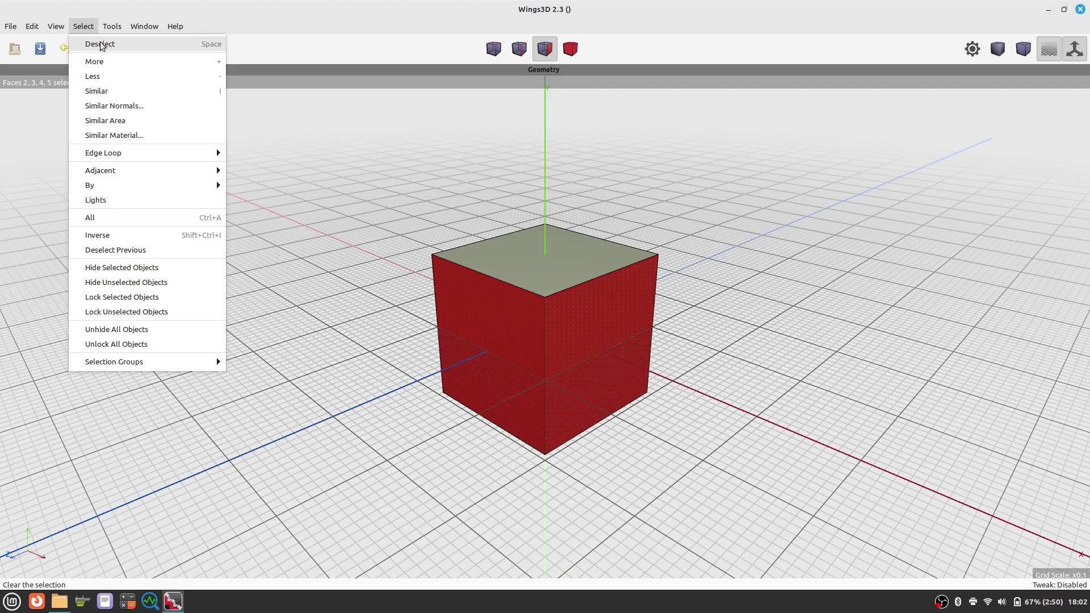
{"action": "left_click", "coordinate": [100, 45]}
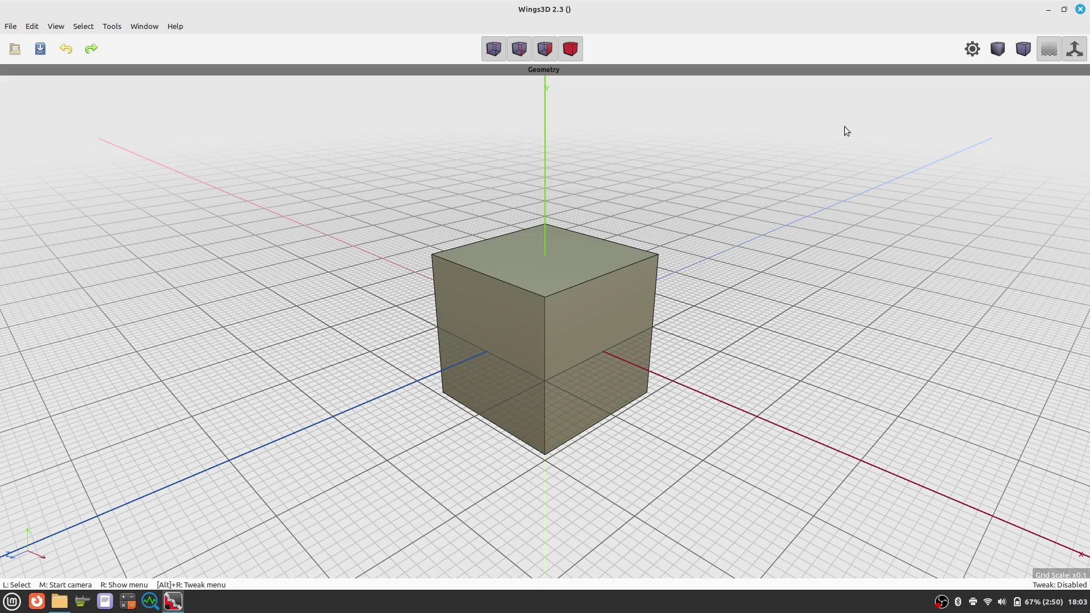
Step: Set the camera mode to Maya in the preferences
{"action": "left_click", "coordinate": [971, 49]}
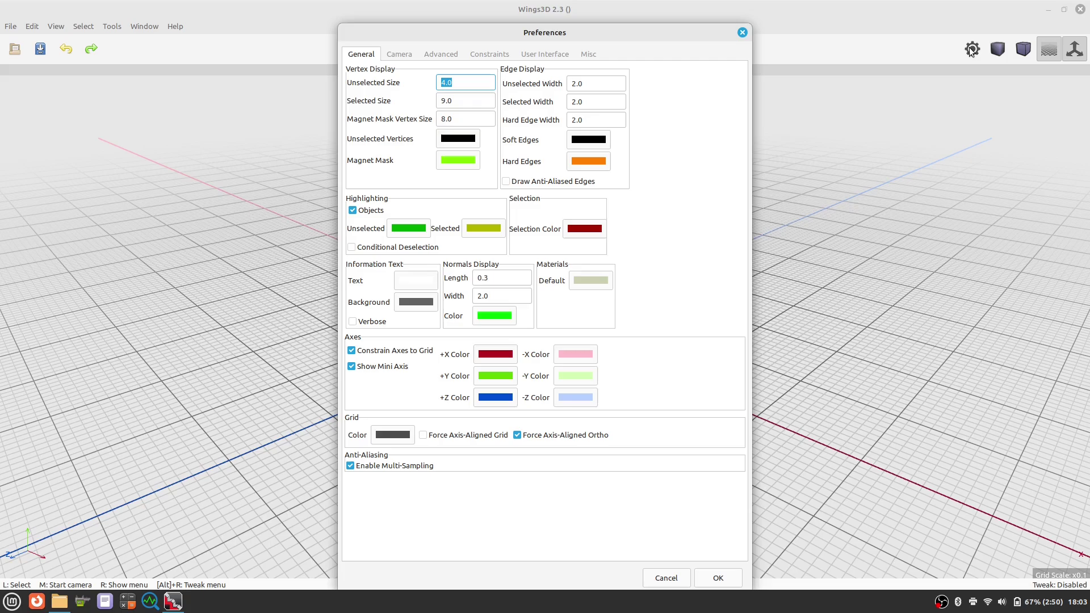
{"action": "left_click", "coordinate": [400, 54]}
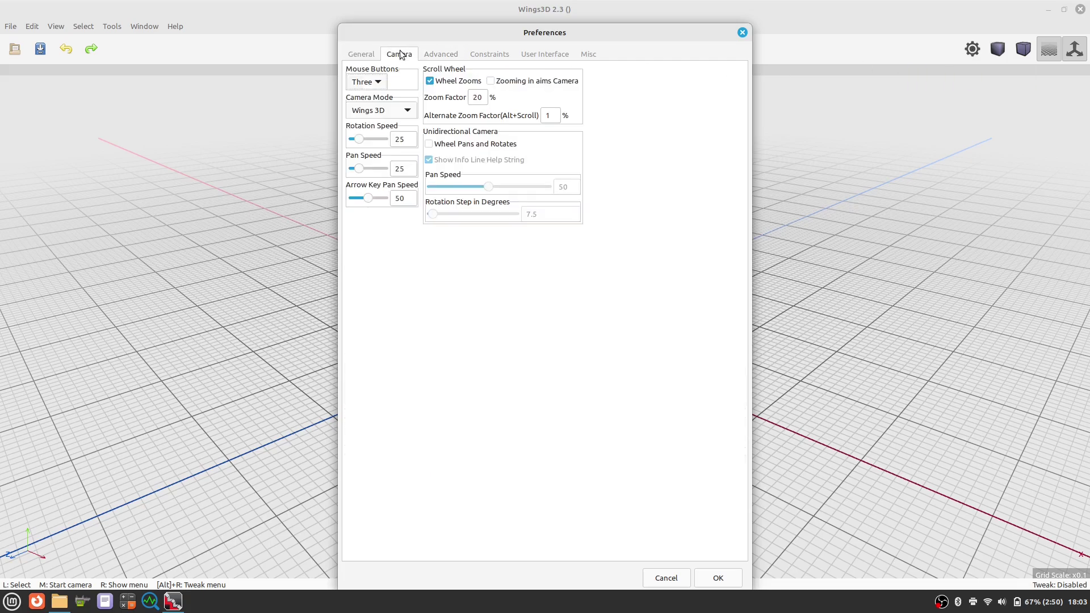
{"action": "left_click", "coordinate": [383, 112]}
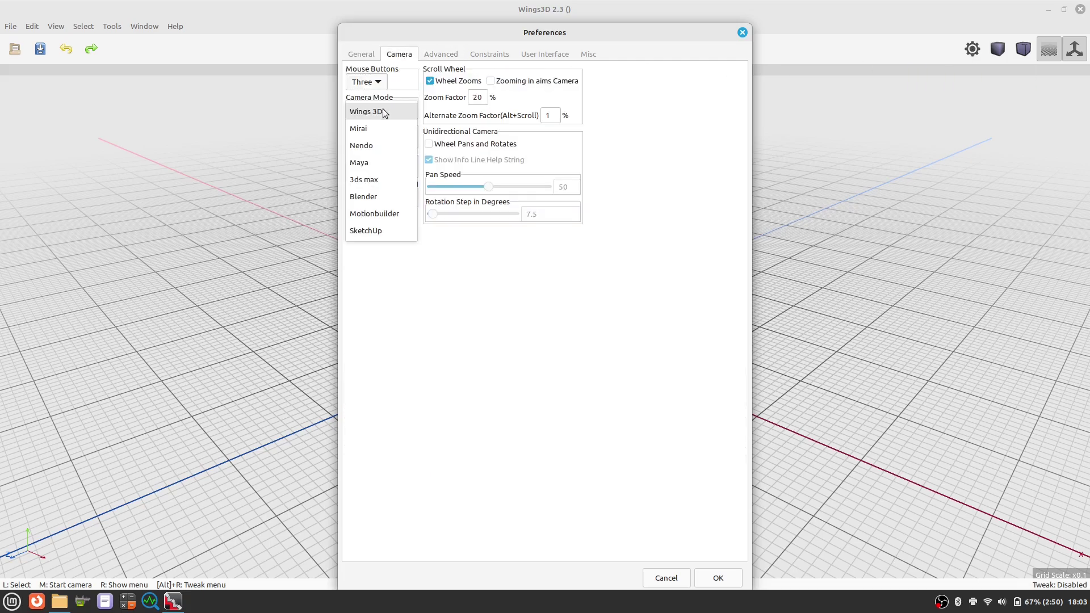
{"action": "left_click", "coordinate": [383, 164]}
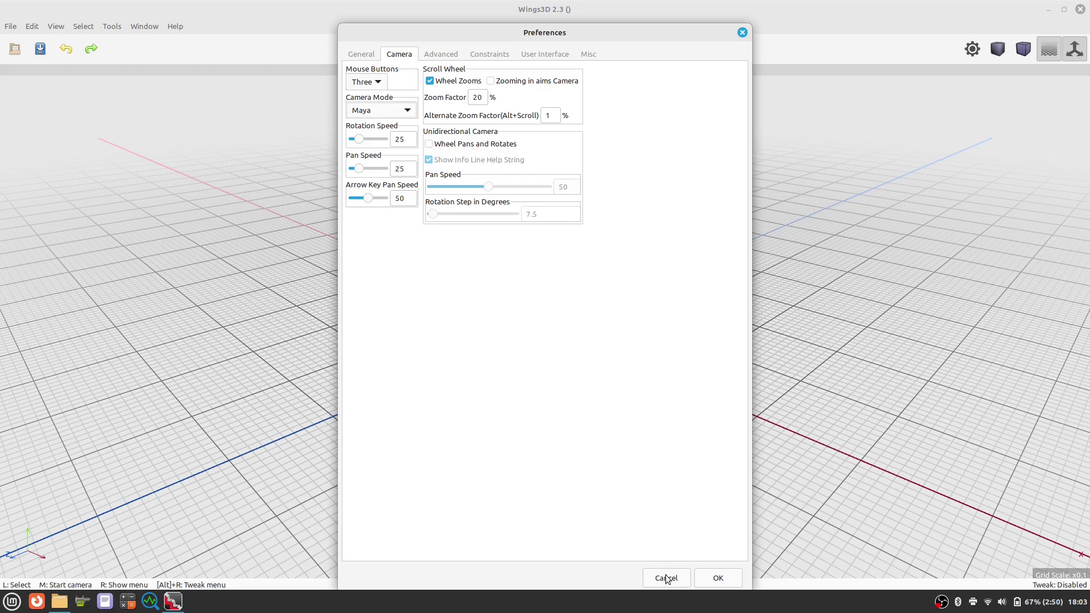
{"action": "left_click", "coordinate": [714, 578]}
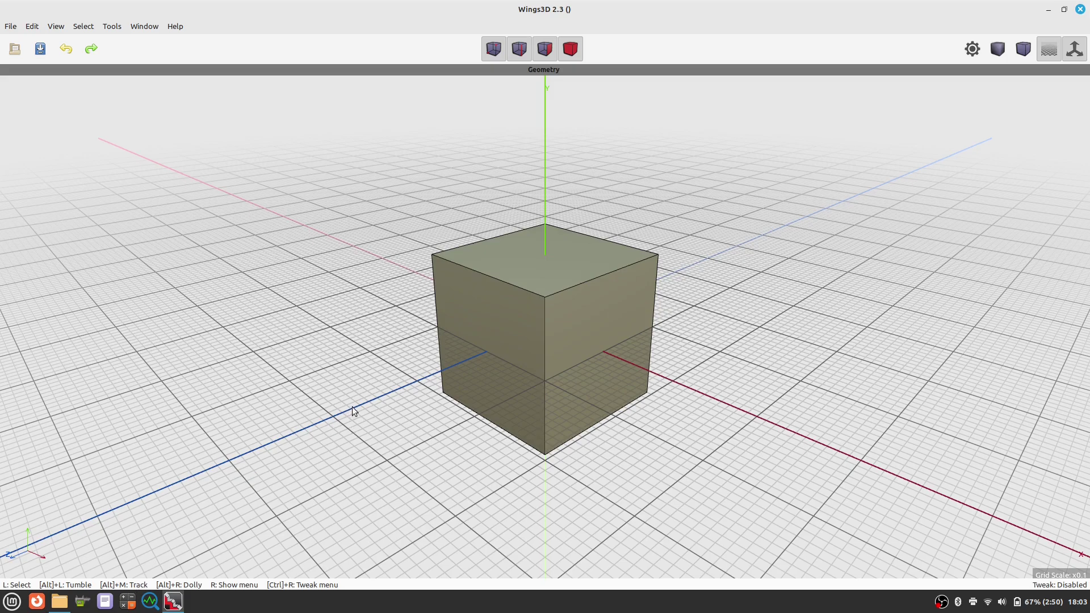
Step: Try out tumbling, tracking and dollying the view around the cube
{"action": "mouse_move", "coordinate": [383, 356]}
{"action": "left_mouse_down", "text": "alt"}
{"action": "mouse_move", "coordinate": [355, 360]}
{"action": "mouse_move", "coordinate": [321, 338]}
{"action": "mouse_move", "coordinate": [457, 341]}
{"action": "mouse_move", "coordinate": [360, 360]}
{"action": "mouse_move", "coordinate": [545, 344]}
{"action": "mouse_move", "coordinate": [446, 403]}
{"action": "mouse_move", "coordinate": [440, 255]}
{"action": "mouse_move", "coordinate": [406, 364]}
{"action": "mouse_move", "coordinate": [383, 358]}
{"action": "left_mouse_up", "text": "alt"}
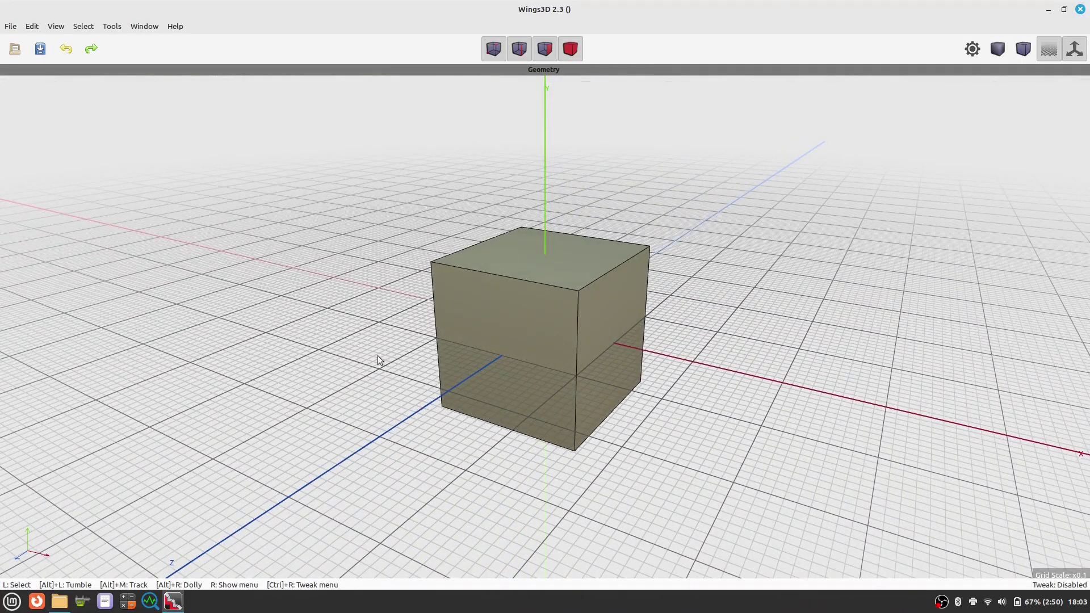
{"action": "left_click_drag", "start_coordinate": [359, 257], "coordinate": [318, 262], "text": "alt"}
{"action": "middle_click_drag", "start_coordinate": [485, 322], "coordinate": [469, 334], "text": "alt"}
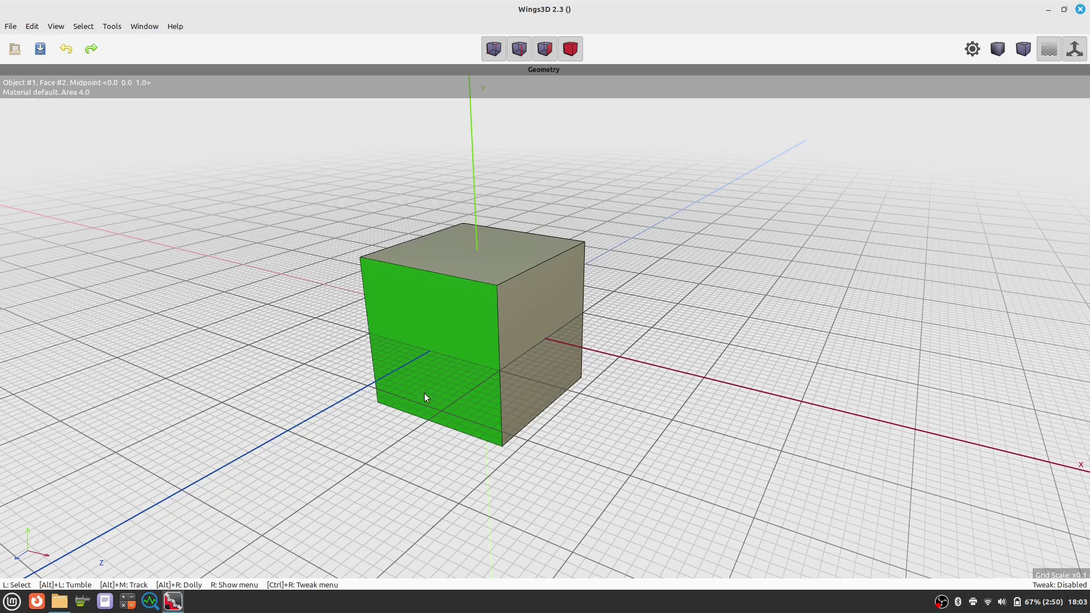
{"action": "right_click_drag", "start_coordinate": [309, 307], "coordinate": [363, 307], "text": "alt"}
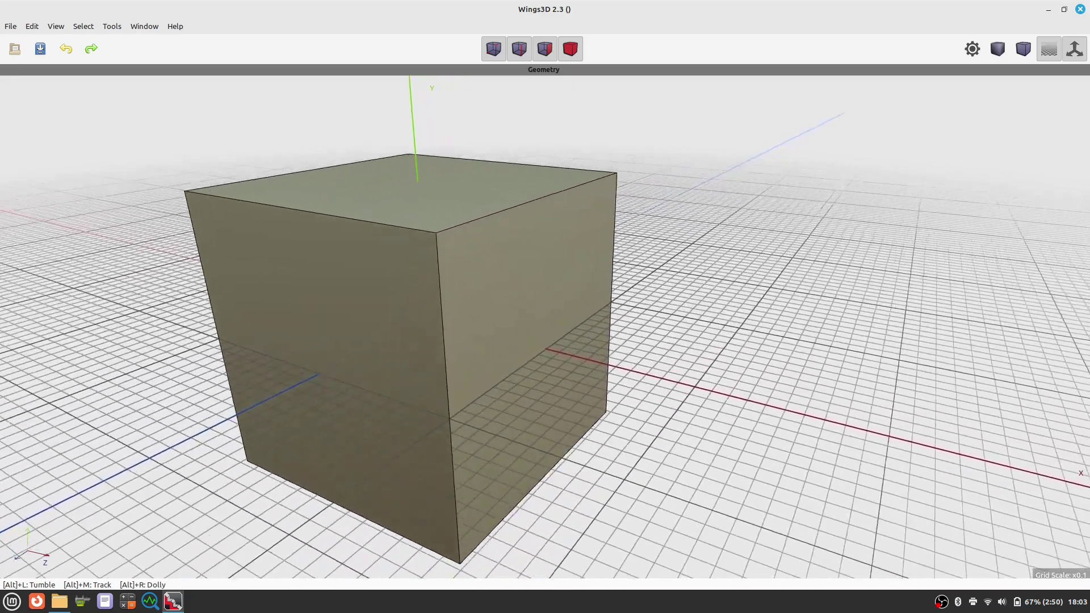
{"action": "right_click_drag", "start_coordinate": [311, 279], "coordinate": [309, 314], "text": "alt"}
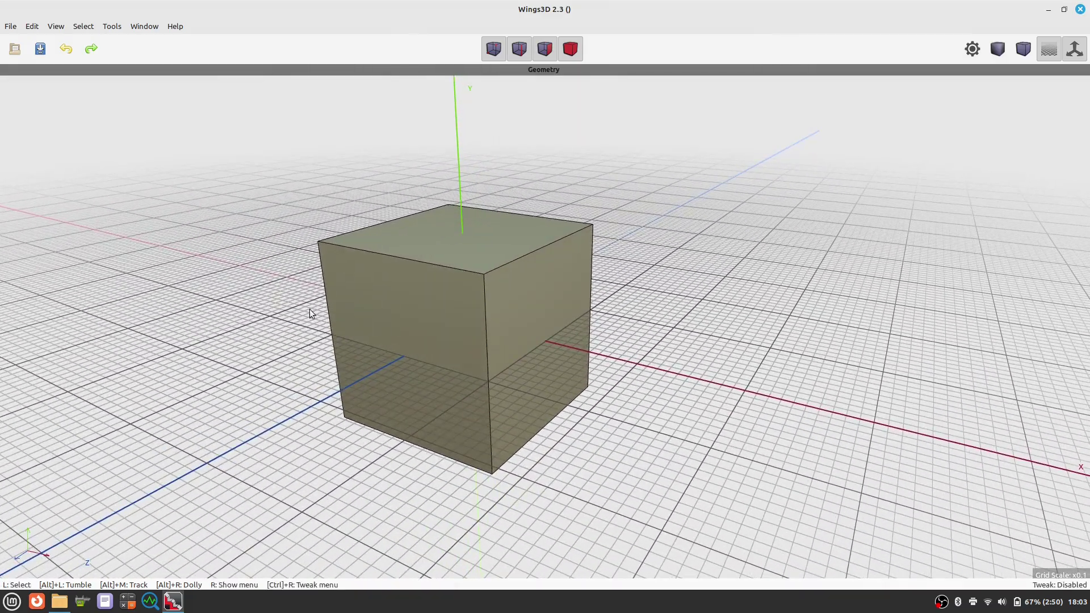
{"action": "left_click_drag", "start_coordinate": [581, 325], "coordinate": [576, 331], "text": "alt"}
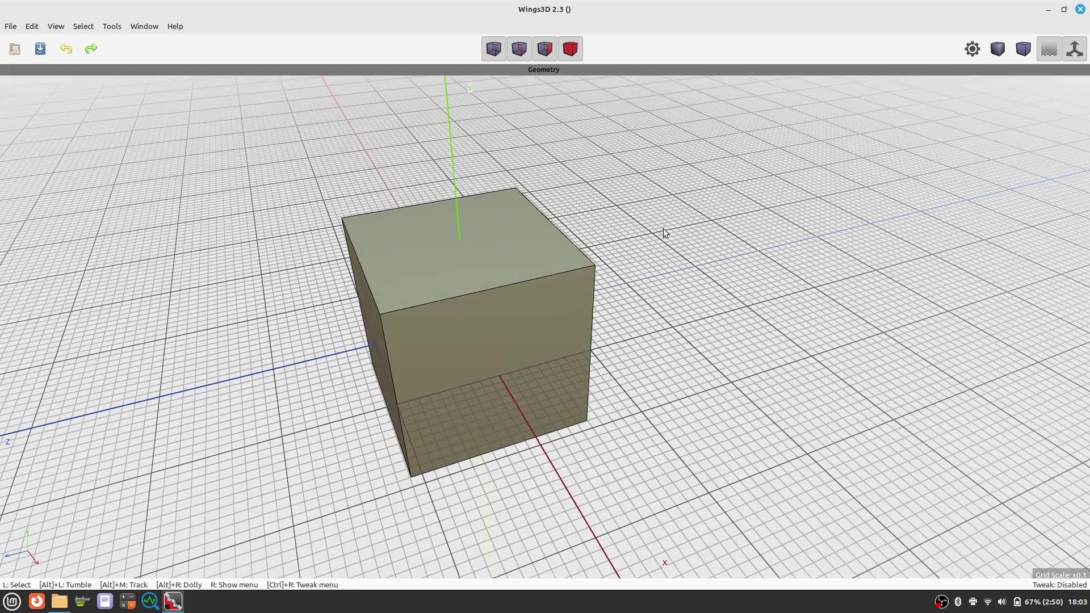
Step: Select the cube's positive-X top edge and expand the selection to its edge ring
{"action": "left_click", "coordinate": [456, 296]}
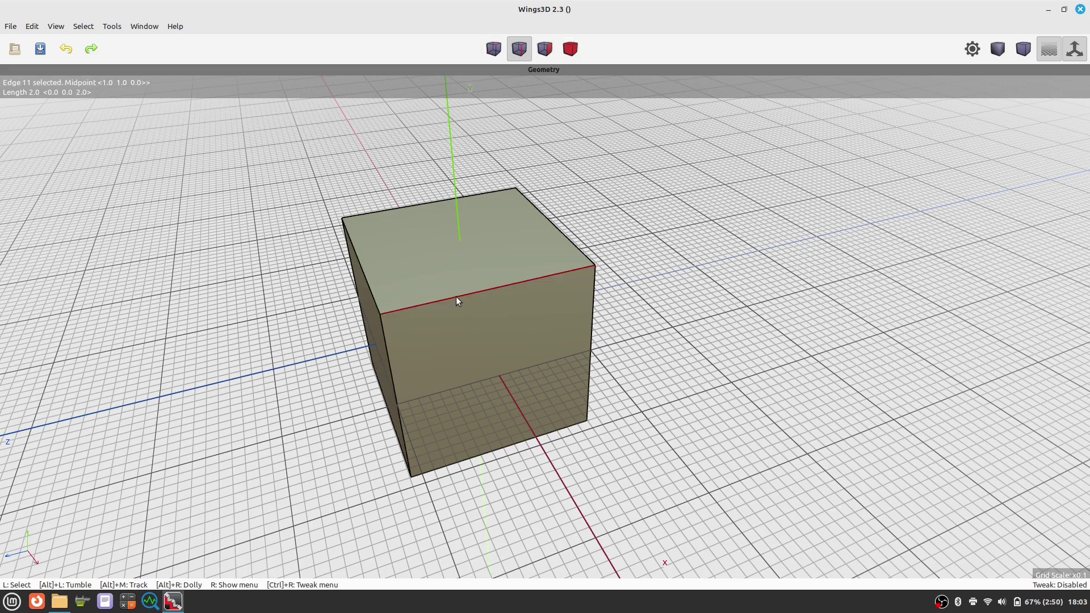
{"action": "left_click", "coordinate": [83, 26]}
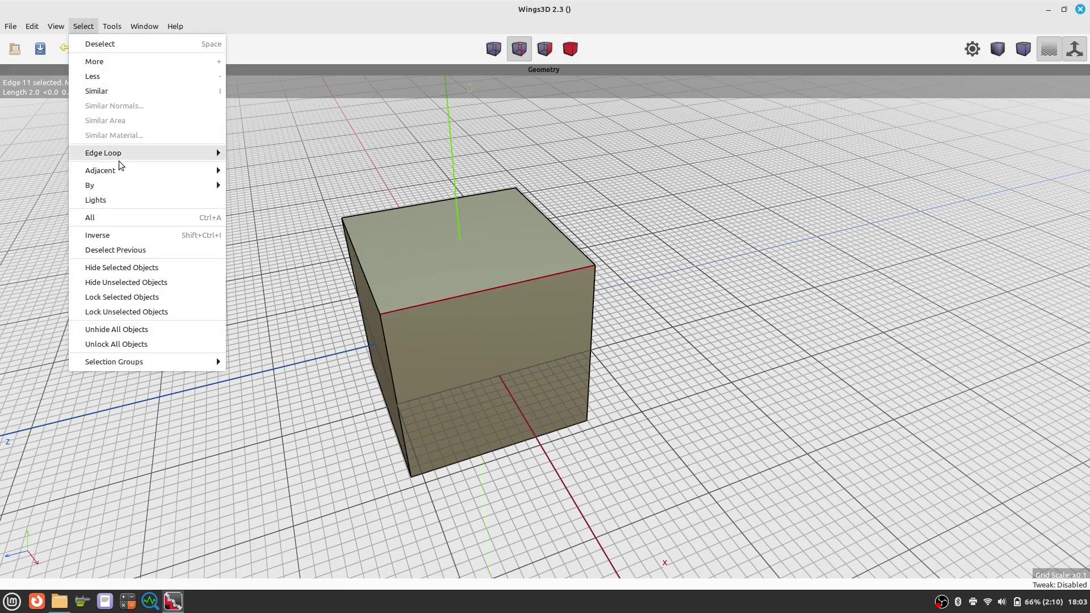
{"action": "mouse_move", "coordinate": [133, 155]}
{"action": "mouse_move", "coordinate": [304, 193]}
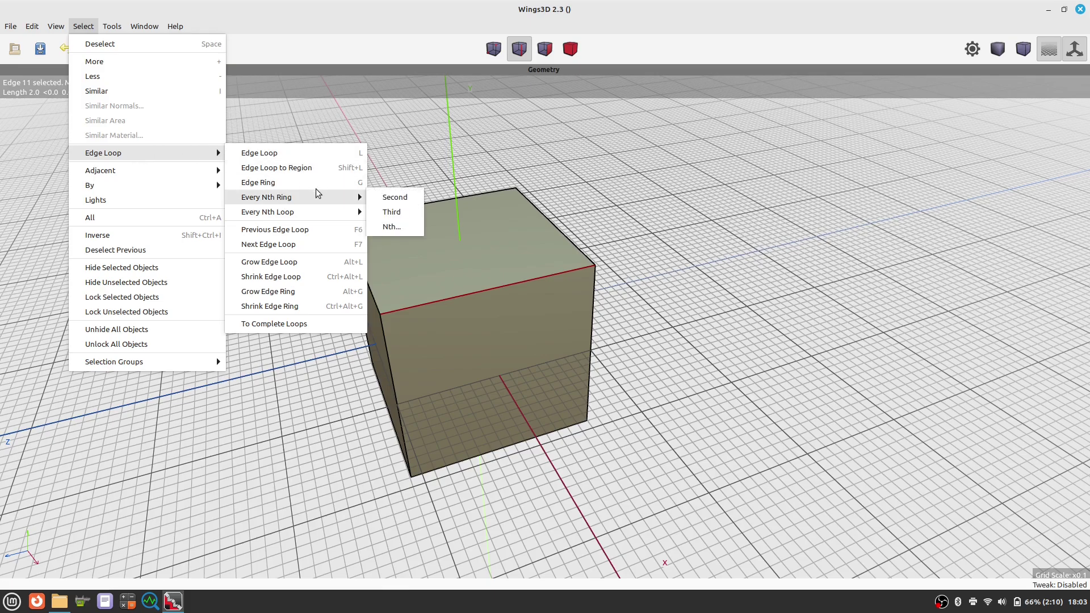
{"action": "left_click", "coordinate": [285, 182]}
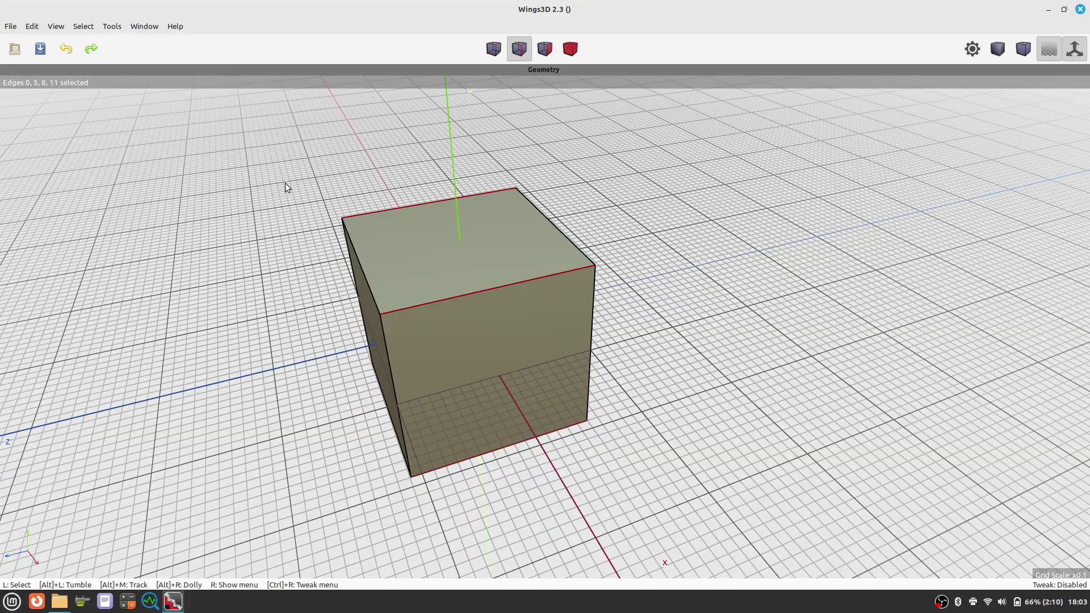
Step: Connect the selected ring edges to form a loop around the middle of the cube
{"action": "left_click_drag", "start_coordinate": [615, 359], "coordinate": [397, 219], "text": "alt"}
{"action": "left_click_drag", "start_coordinate": [471, 187], "coordinate": [686, 332], "text": "alt"}
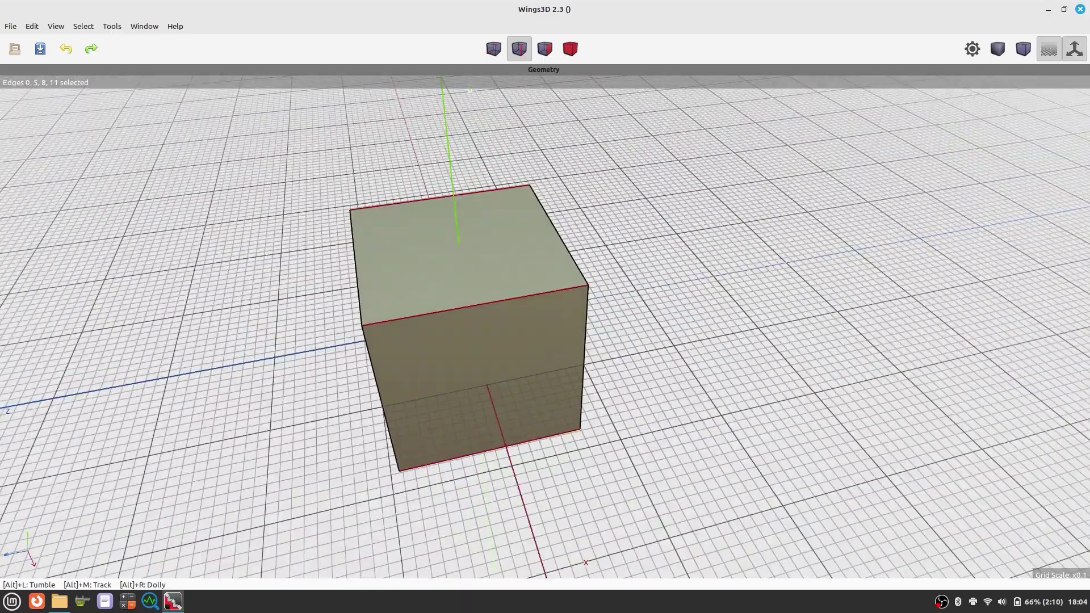
{"action": "right_click", "coordinate": [663, 234]}
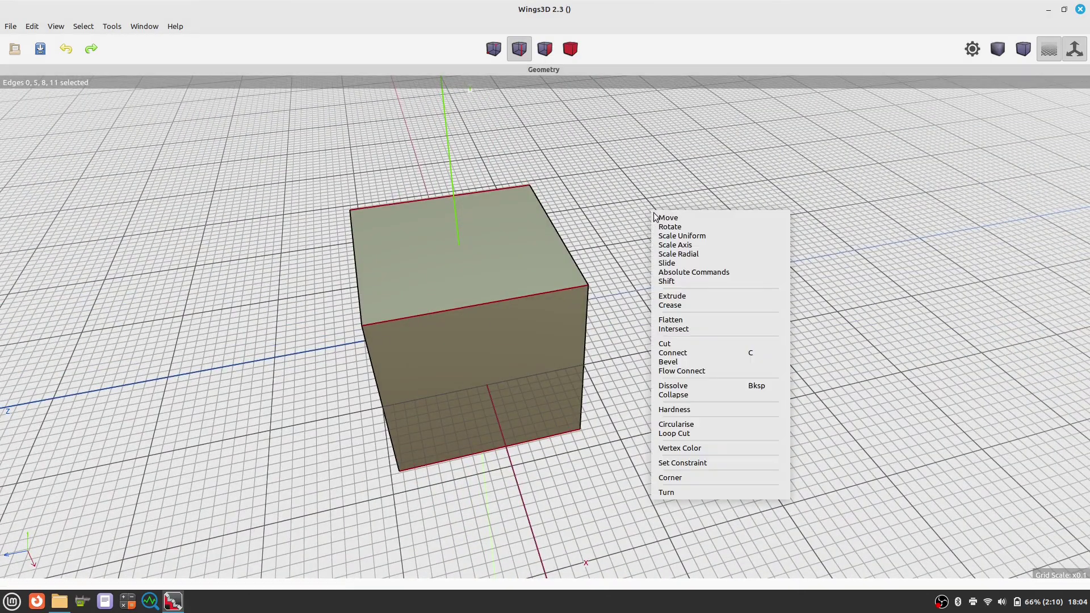
{"action": "left_click", "coordinate": [677, 353]}
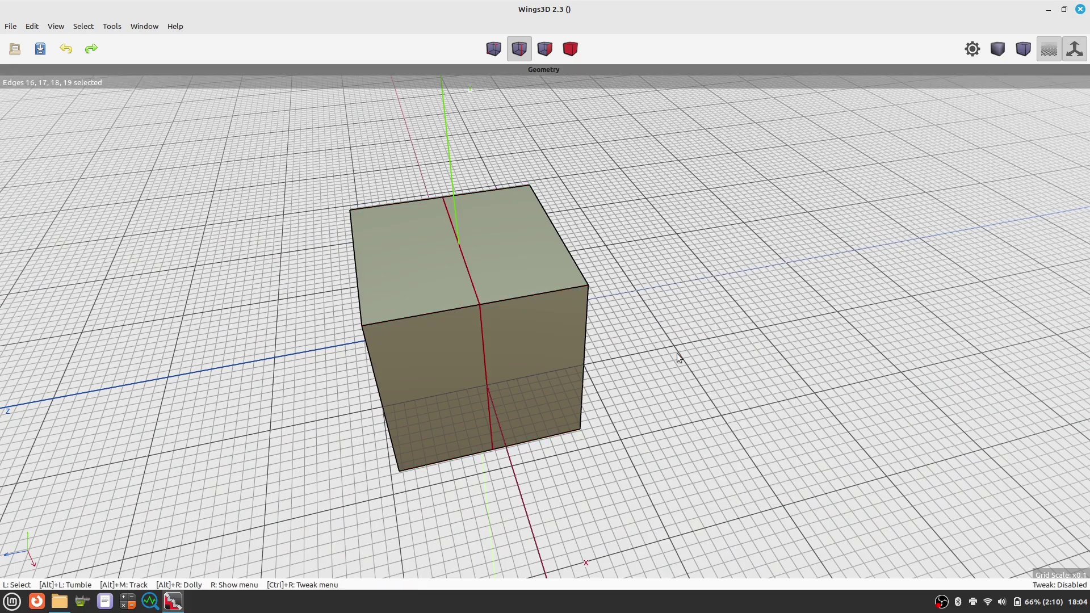
Step: Slide the new edge loop close to the cube's positive-Z side and clear the selection
{"action": "right_click", "coordinate": [609, 205]}
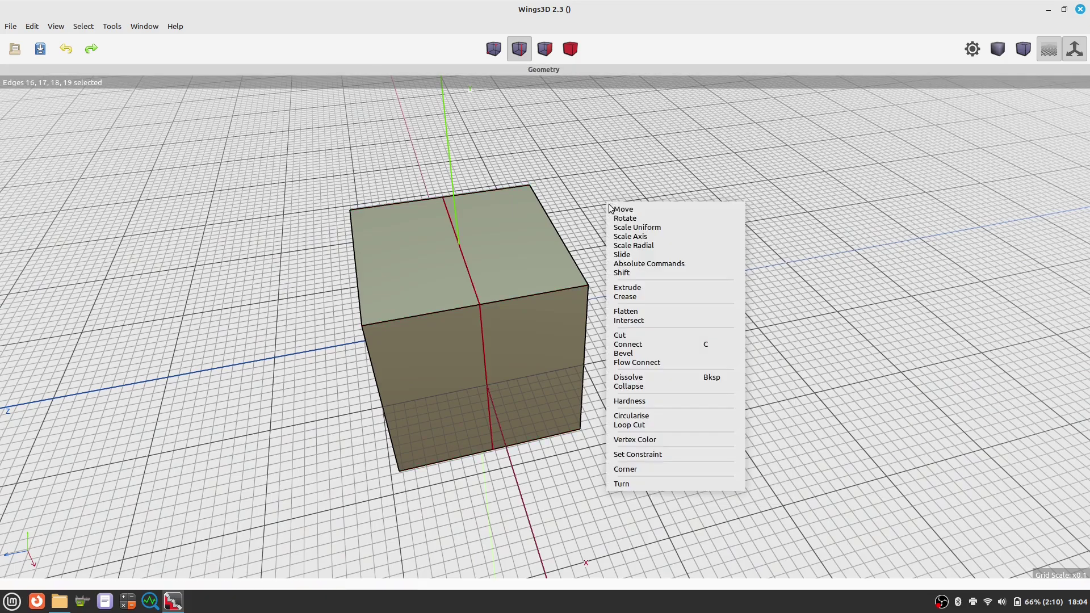
{"action": "left_click", "coordinate": [620, 255]}
{"action": "left_click", "coordinate": [619, 259]}
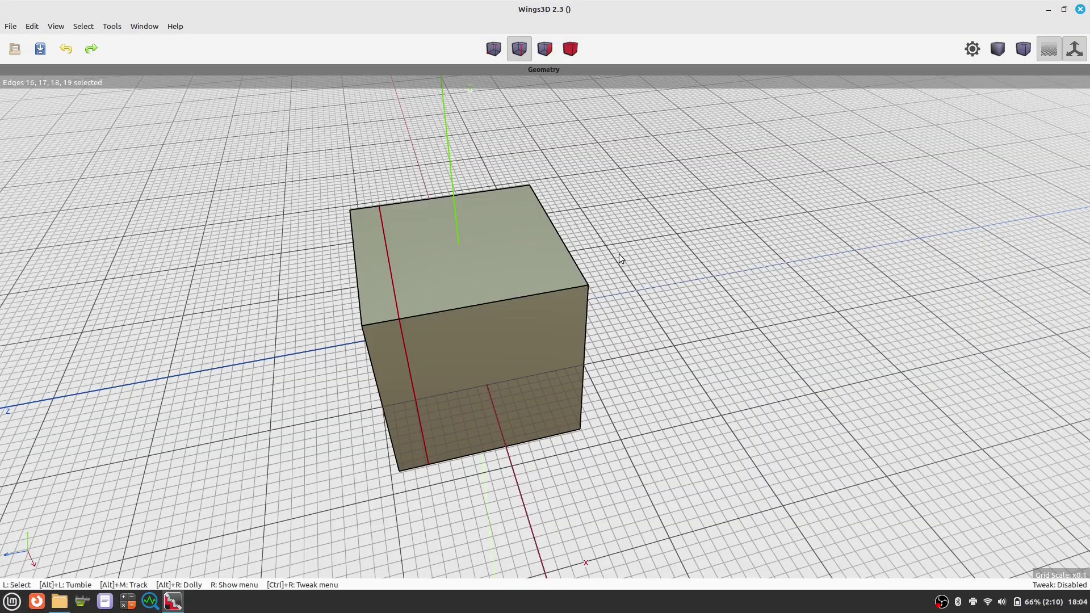
{"action": "mouse_move", "coordinate": [739, 257]}
{"action": "left_mouse_down", "text": "alt"}
{"action": "mouse_move", "coordinate": [653, 266]}
{"action": "mouse_move", "coordinate": [699, 199]}
{"action": "mouse_move", "coordinate": [824, 200]}
{"action": "mouse_move", "coordinate": [739, 260]}
{"action": "left_mouse_up", "text": "alt"}
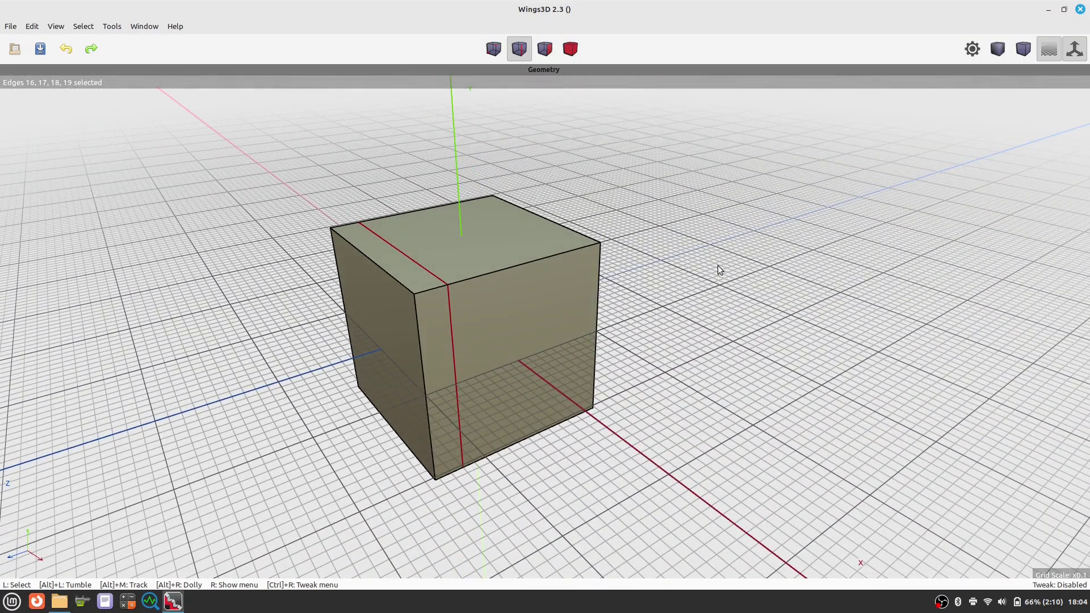
{"action": "key", "text": "space"}
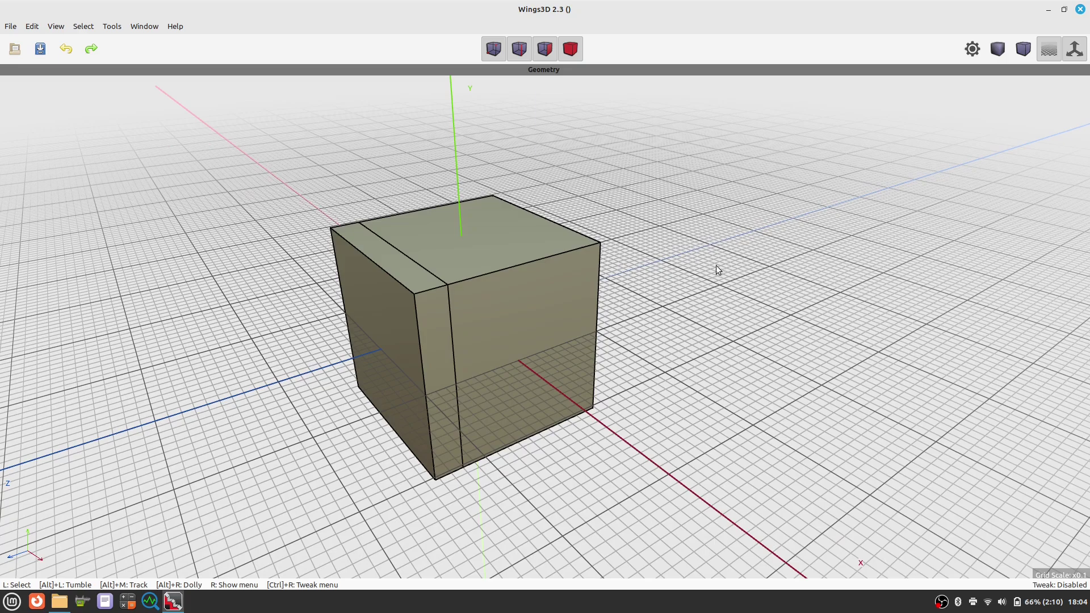
Step: Subdivide the whole cube once and clear the selection
{"action": "left_click", "coordinate": [570, 52]}
{"action": "left_click", "coordinate": [512, 250]}
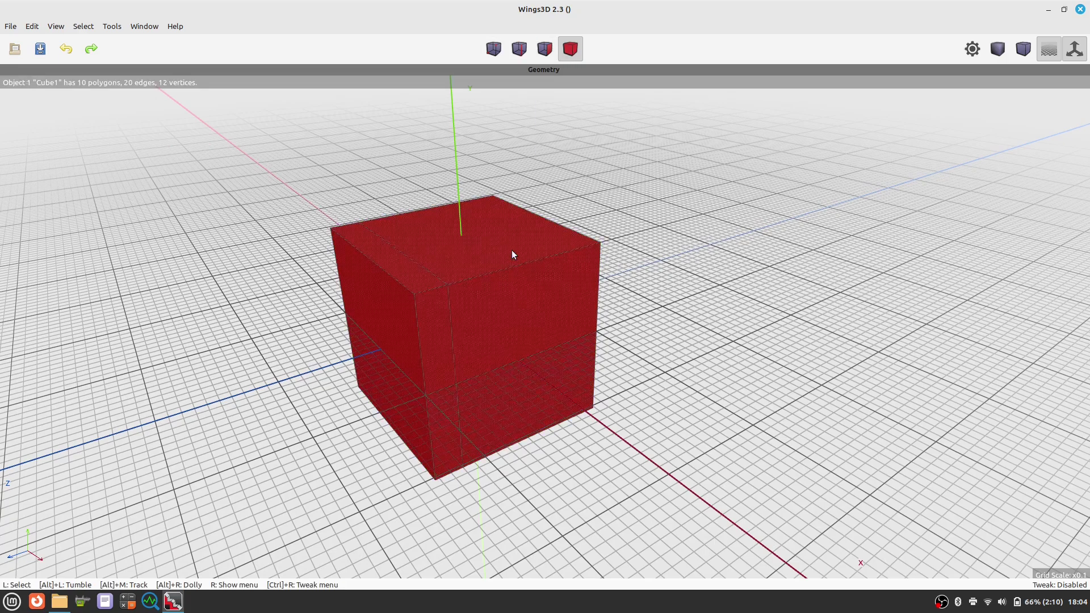
{"action": "right_click", "coordinate": [641, 191]}
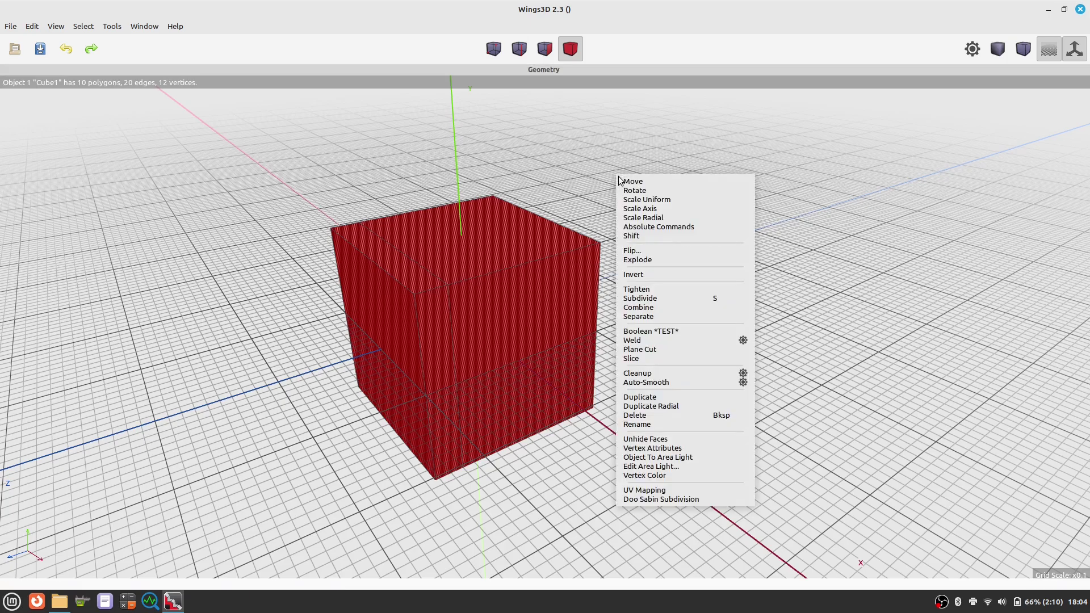
{"action": "left_click", "coordinate": [665, 303]}
{"action": "key", "text": "space"}
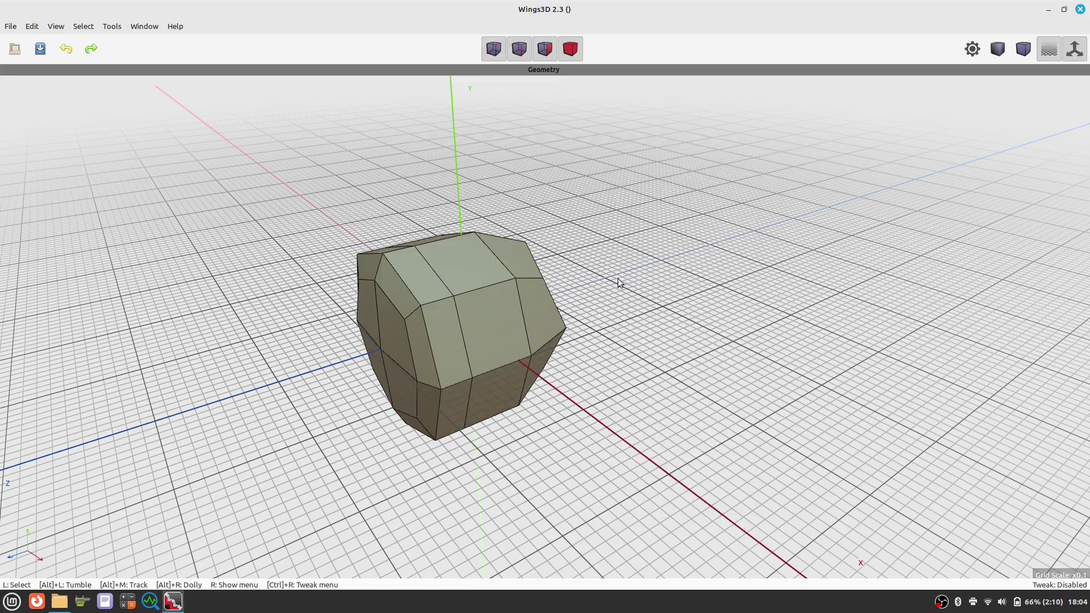
Step: Select the narrow upper face at the corner between the cube's positive-X and positive-Z sides
{"action": "left_click_drag", "start_coordinate": [624, 281], "coordinate": [675, 273], "text": "alt"}
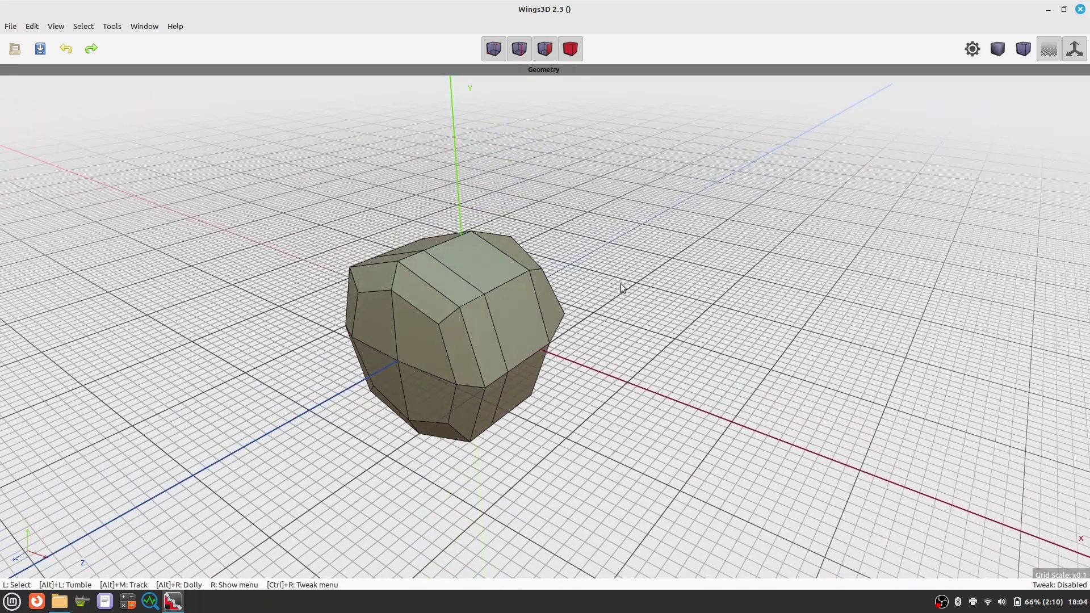
{"action": "left_click", "coordinate": [453, 345]}
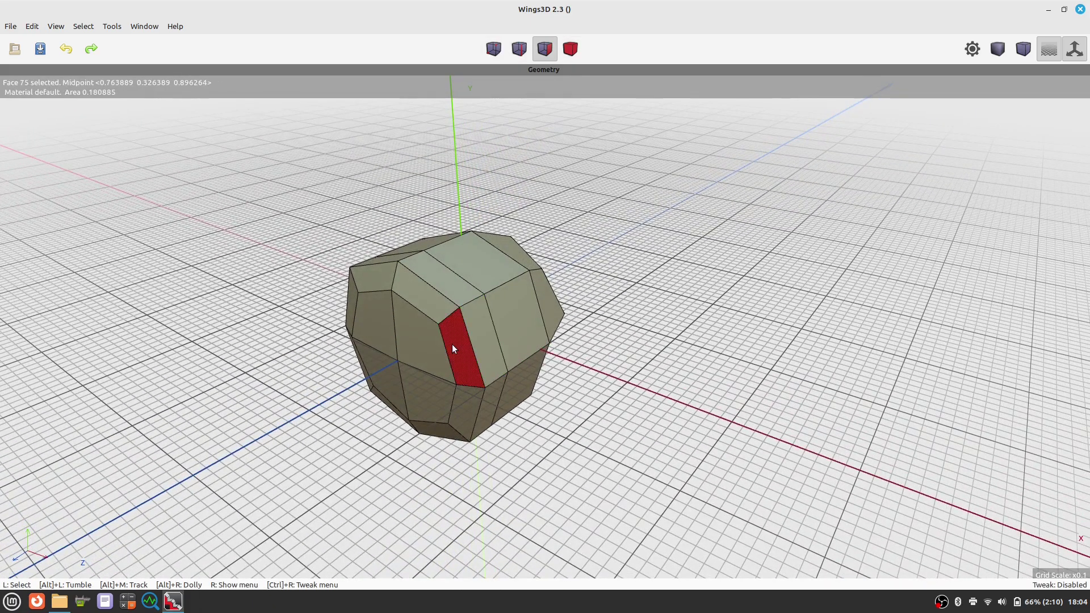
Step: Try extruding the selected corner face outward along its normal, and undo the extrusion
{"action": "right_click", "coordinate": [587, 189]}
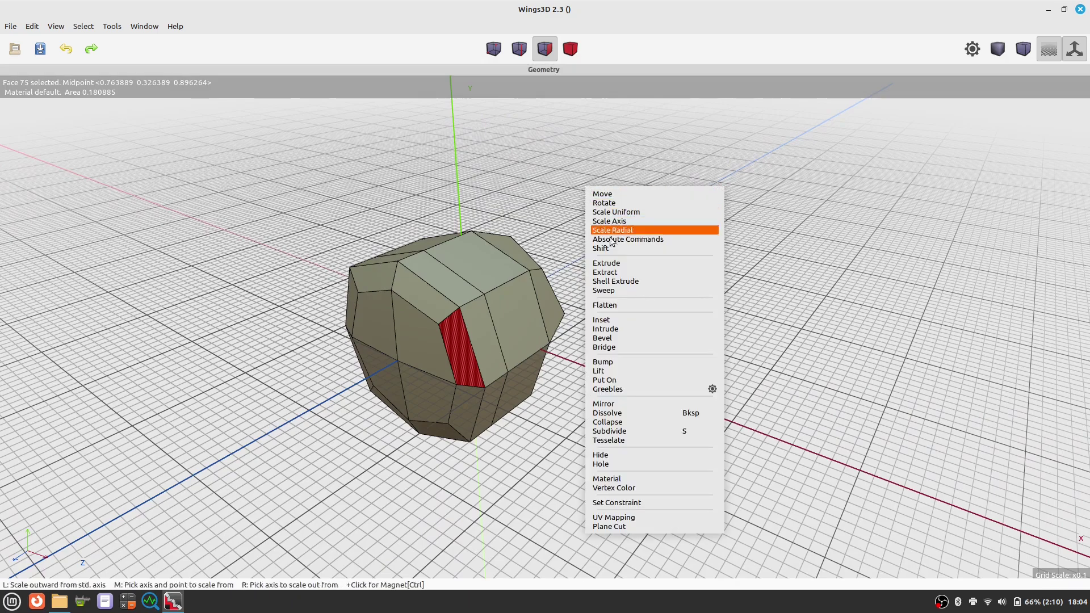
{"action": "left_click", "coordinate": [607, 263]}
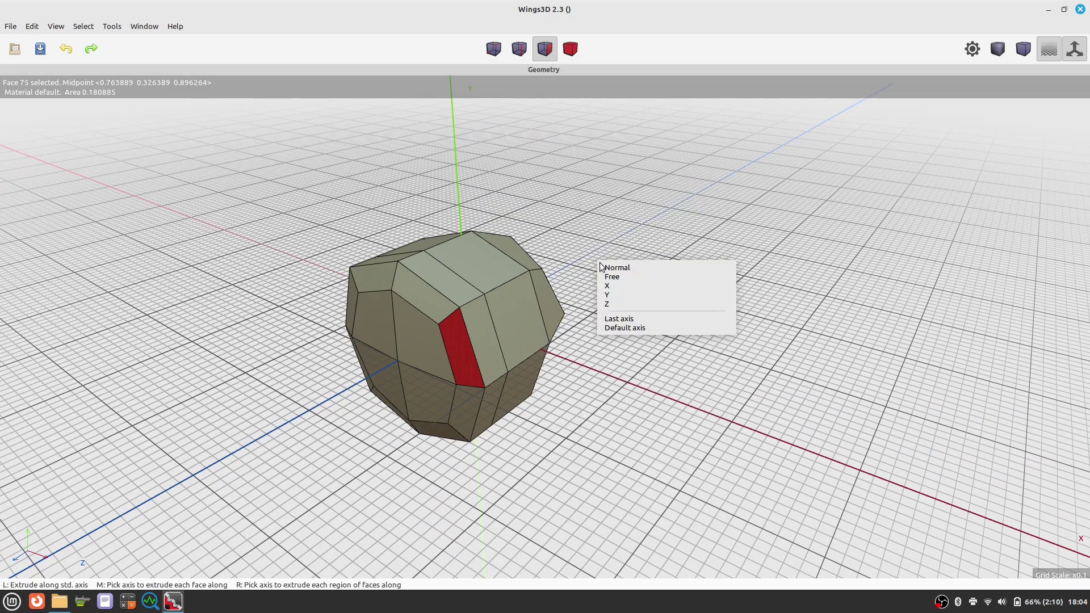
{"action": "left_click", "coordinate": [632, 264]}
{"action": "left_click", "coordinate": [635, 266]}
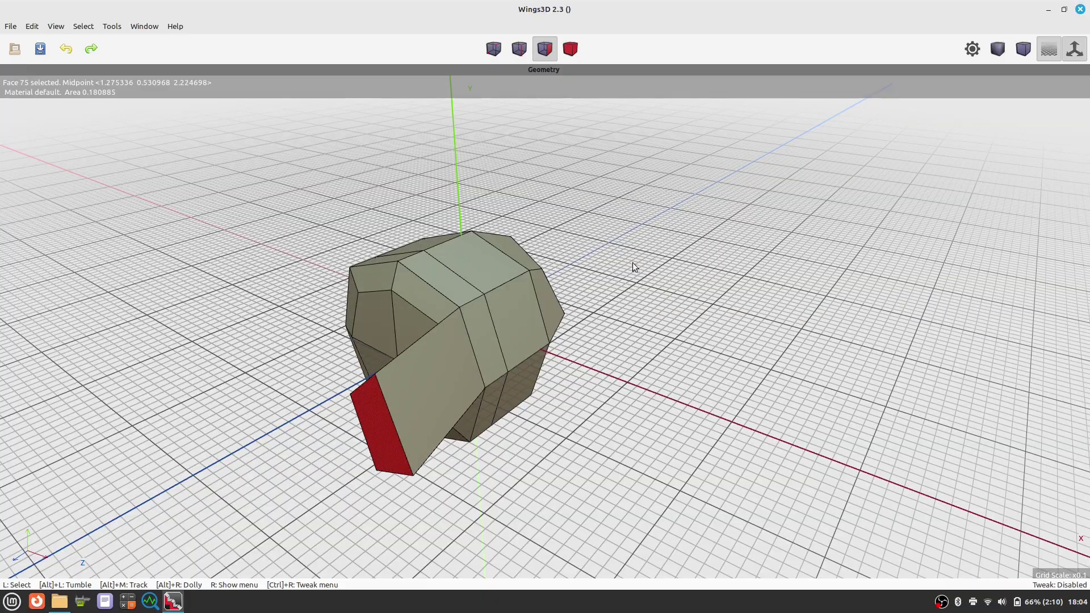
{"action": "mouse_move", "coordinate": [560, 249]}
{"action": "left_mouse_down", "text": "alt"}
{"action": "mouse_move", "coordinate": [468, 270]}
{"action": "mouse_move", "coordinate": [534, 238]}
{"action": "mouse_move", "coordinate": [590, 252]}
{"action": "mouse_move", "coordinate": [562, 245]}
{"action": "left_mouse_up", "text": "alt"}
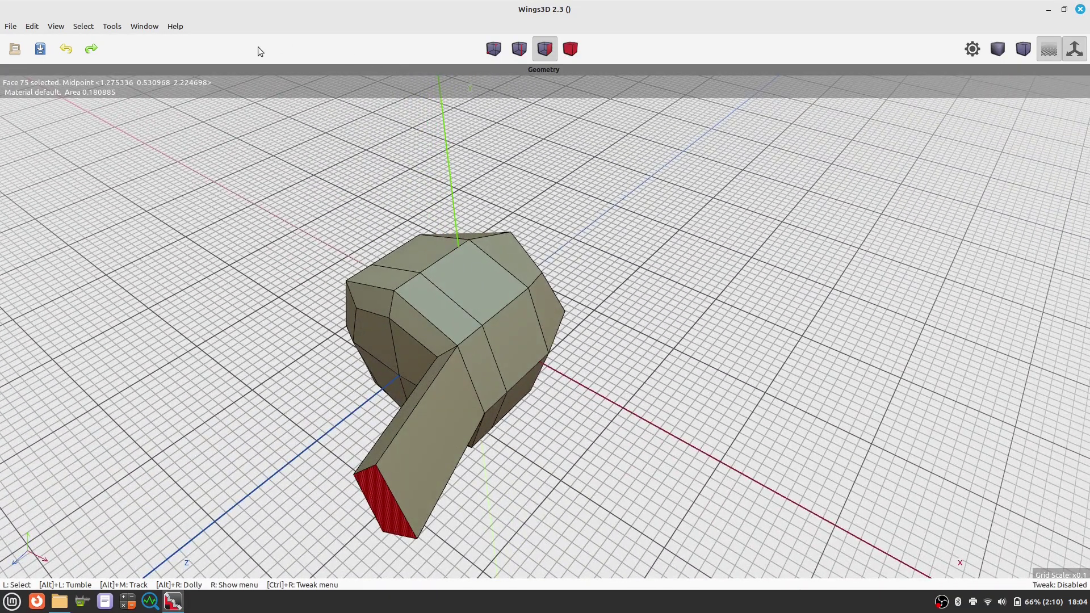
{"action": "left_click", "coordinate": [66, 48]}
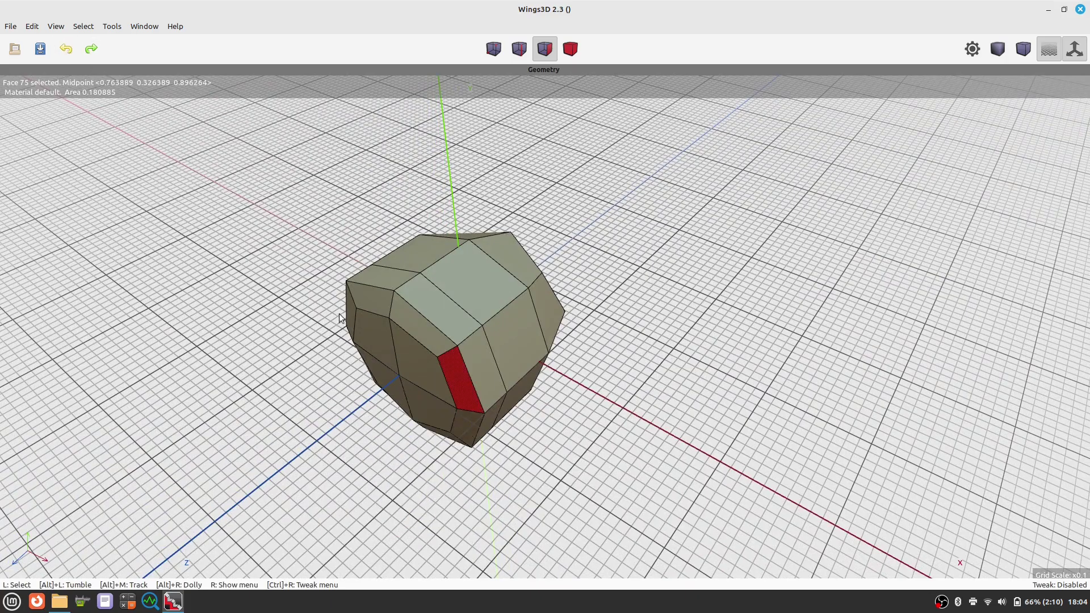
Step: Add the matching narrow face at the negative-X, positive-Z corner to the selection
{"action": "left_click_drag", "start_coordinate": [381, 338], "coordinate": [386, 332], "text": "alt"}
{"action": "left_click", "coordinate": [386, 333]}
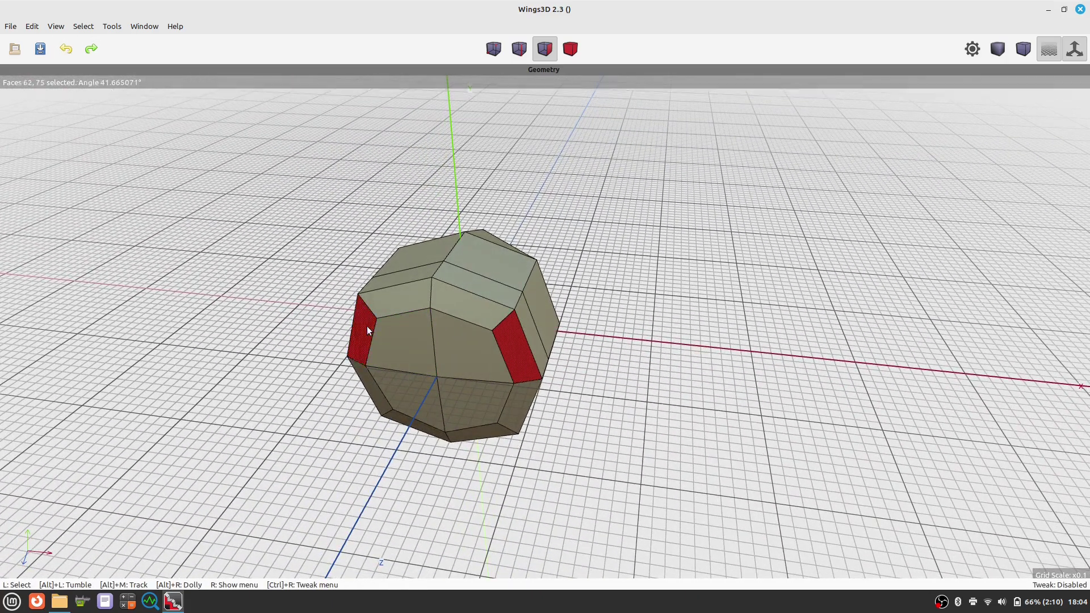
{"action": "left_click_drag", "start_coordinate": [477, 322], "coordinate": [533, 318], "text": "alt"}
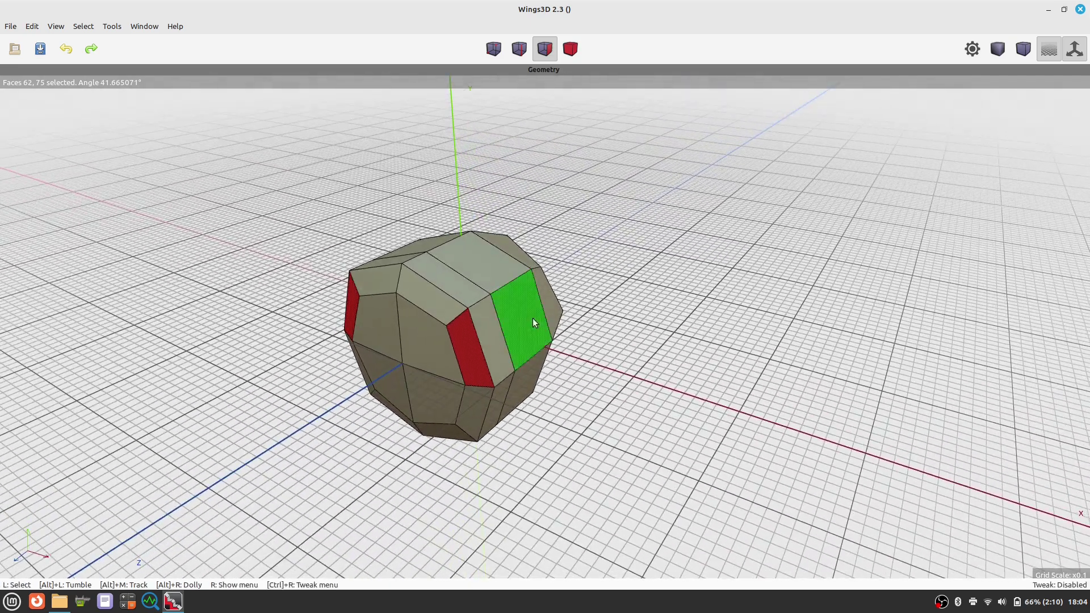
Step: Extrude both selected corner faces along their normals by about 1.14 to form two arms, and clear the selection
{"action": "right_click", "coordinate": [532, 202]}
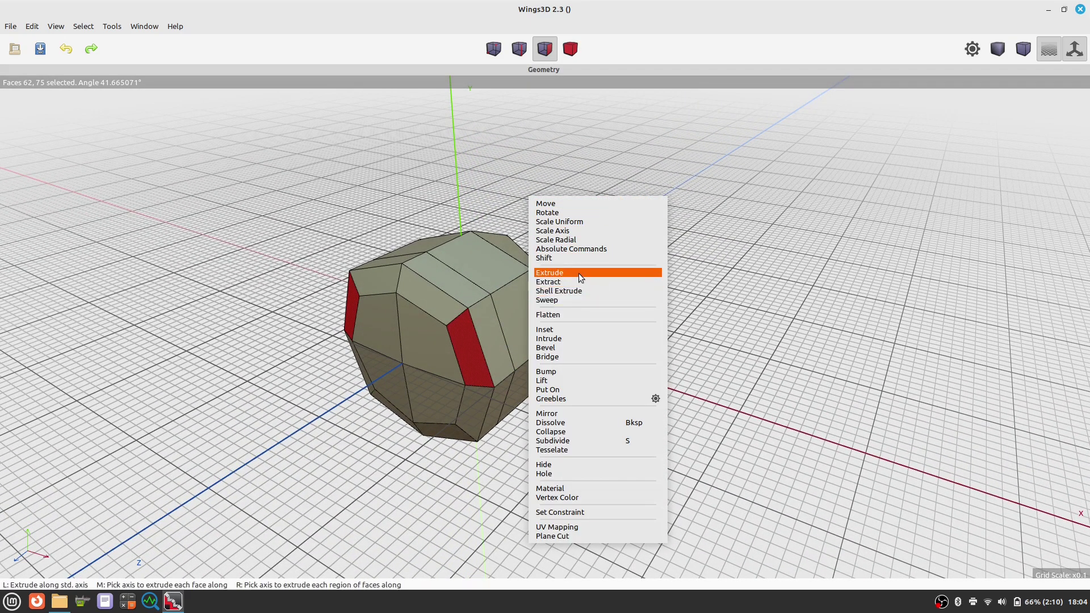
{"action": "left_click", "coordinate": [578, 274]}
{"action": "left_click", "coordinate": [596, 278]}
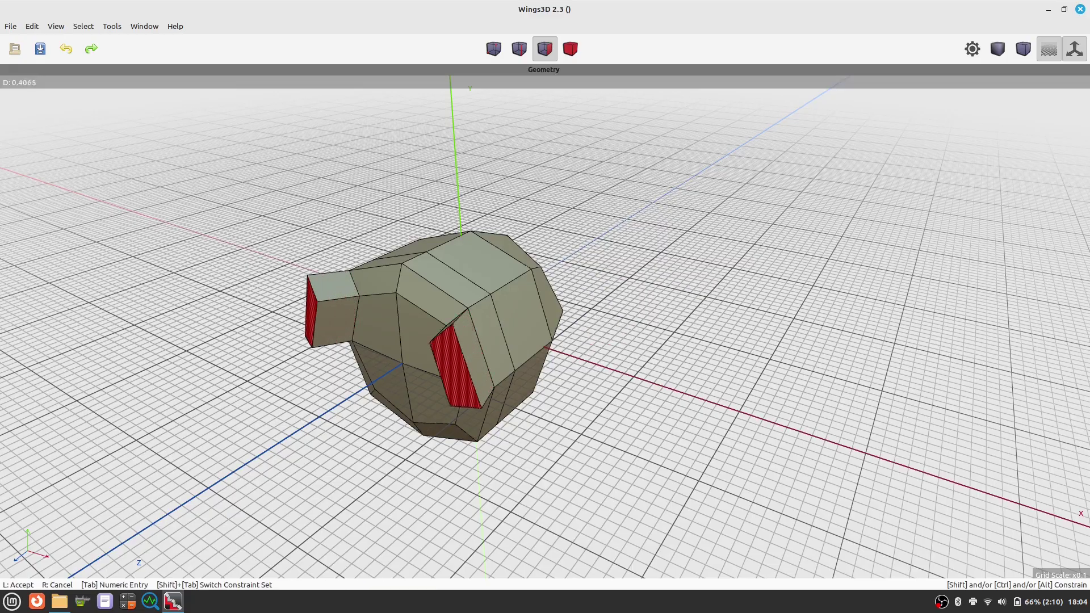
{"action": "left_click", "coordinate": [596, 279]}
{"action": "mouse_move", "coordinate": [532, 298]}
{"action": "left_mouse_down", "text": "alt"}
{"action": "mouse_move", "coordinate": [392, 329]}
{"action": "mouse_move", "coordinate": [369, 290]}
{"action": "mouse_move", "coordinate": [443, 318]}
{"action": "mouse_move", "coordinate": [520, 279]}
{"action": "mouse_move", "coordinate": [527, 292]}
{"action": "left_mouse_up", "text": "alt"}
{"action": "key", "text": "space"}
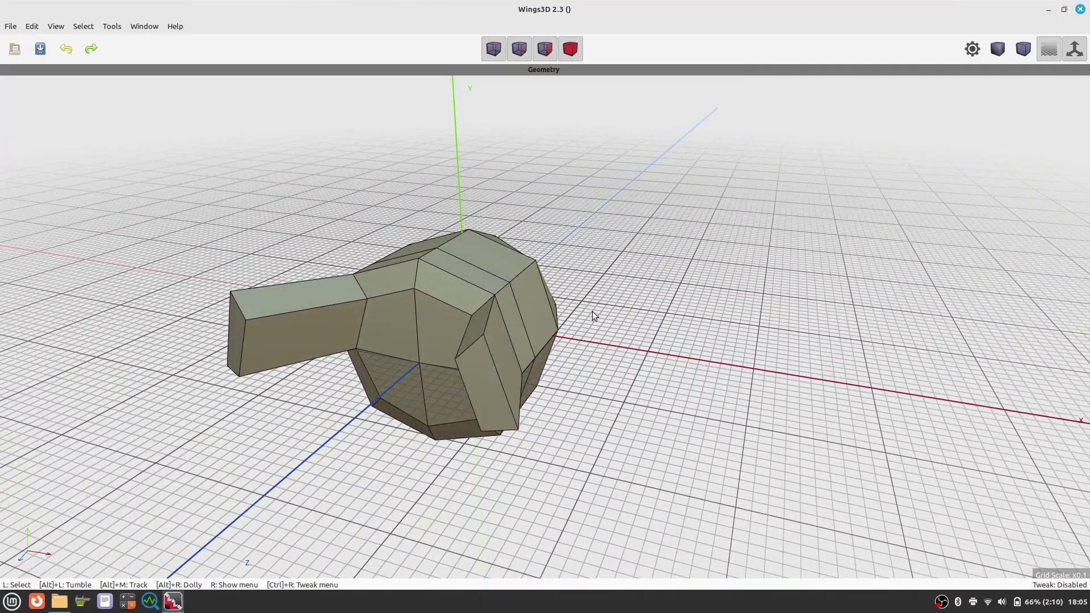
Step: Select a long upper edge of the positive-X arm and expand the selection to its edge ring
{"action": "left_click_drag", "start_coordinate": [591, 311], "coordinate": [442, 387], "text": "alt"}
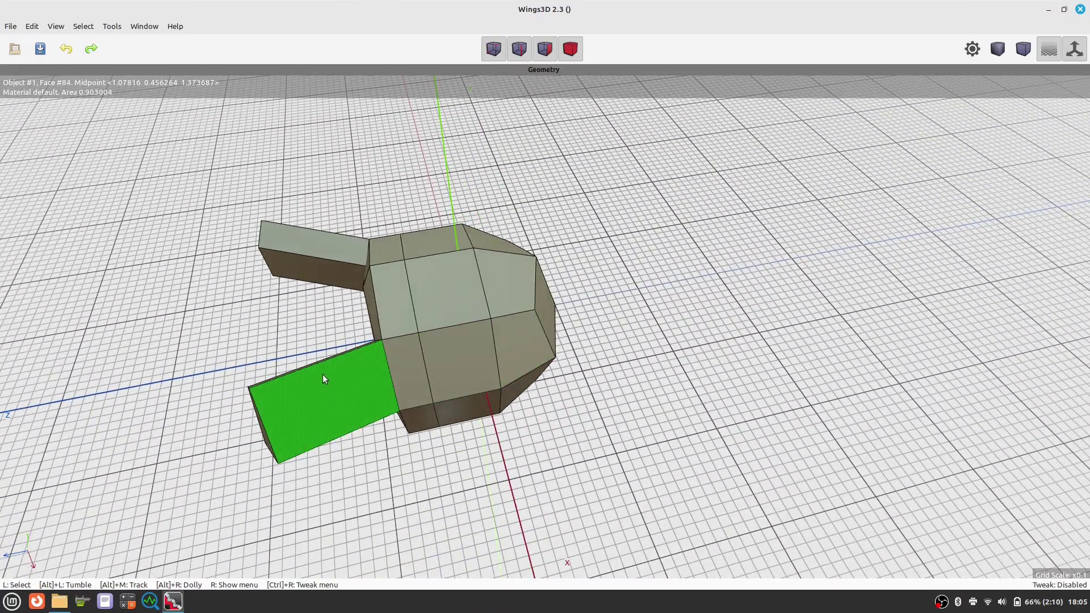
{"action": "left_click", "coordinate": [319, 360]}
{"action": "mouse_move", "coordinate": [344, 381]}
{"action": "left_mouse_down", "text": "alt"}
{"action": "mouse_move", "coordinate": [397, 386]}
{"action": "mouse_move", "coordinate": [335, 395]}
{"action": "left_mouse_up", "text": "alt"}
{"action": "key", "text": "space"}
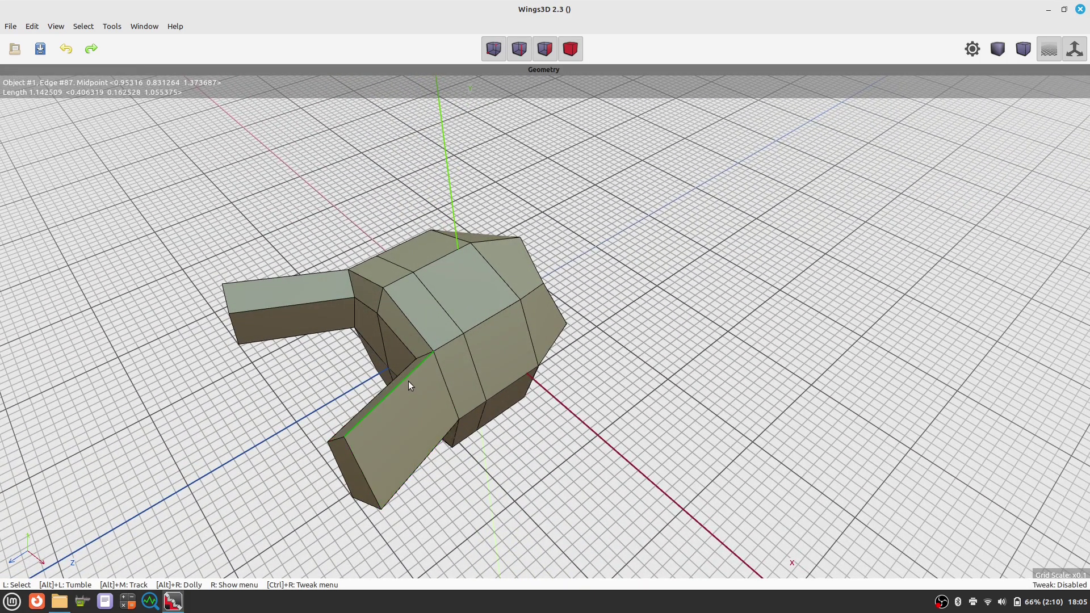
{"action": "left_click", "coordinate": [410, 386]}
{"action": "left_click_drag", "start_coordinate": [442, 403], "coordinate": [314, 277], "text": "alt"}
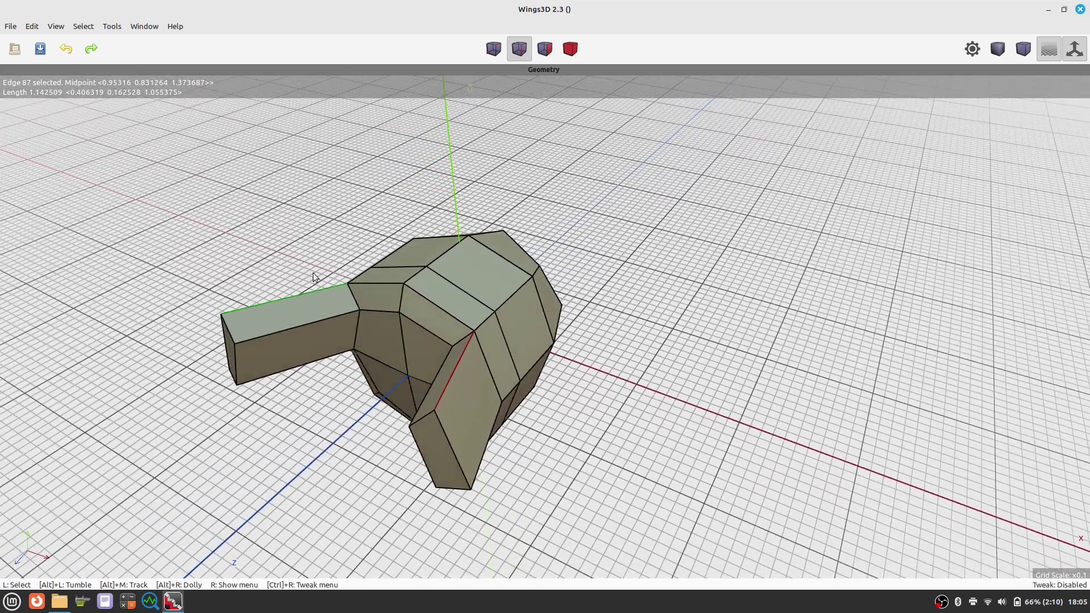
{"action": "left_click", "coordinate": [84, 27]}
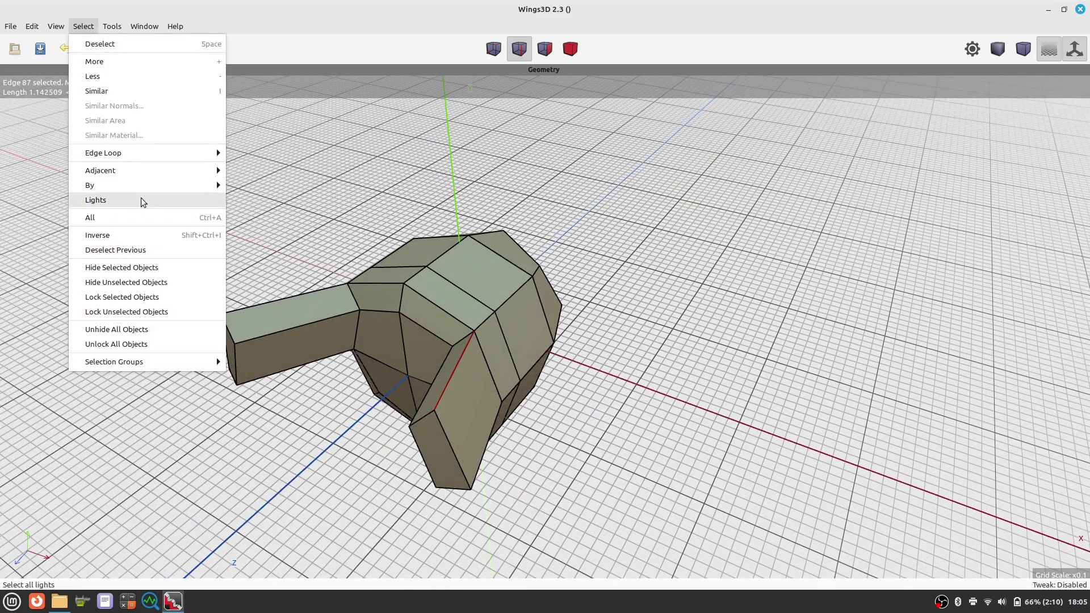
{"action": "mouse_move", "coordinate": [150, 154]}
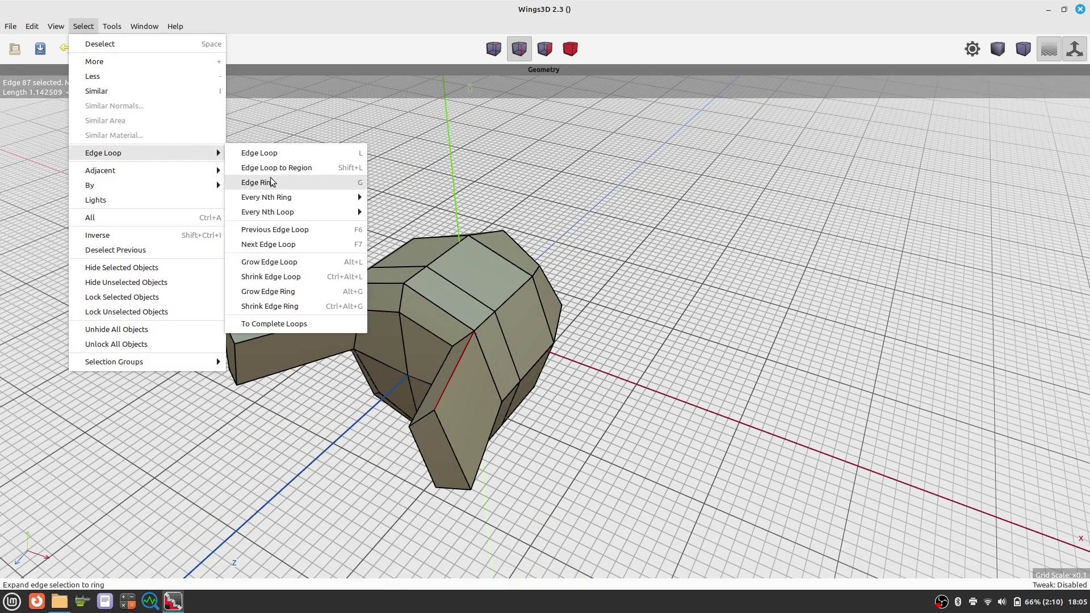
{"action": "left_click", "coordinate": [293, 183]}
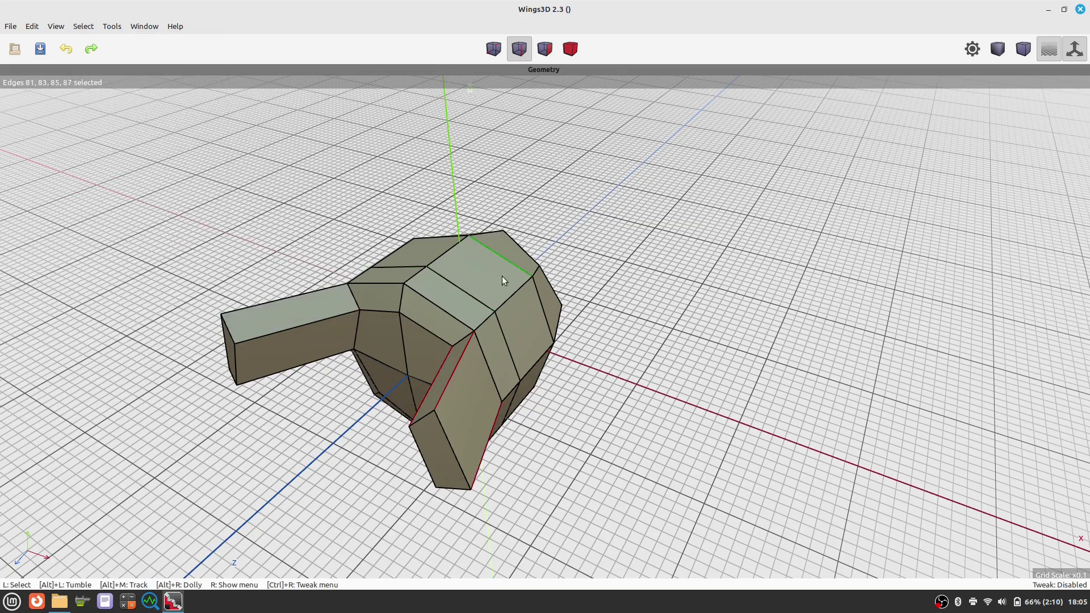
Step: Connect the arm's selected lengthwise edges to form a loop around its middle
{"action": "left_click_drag", "start_coordinate": [502, 276], "coordinate": [527, 292], "text": "alt"}
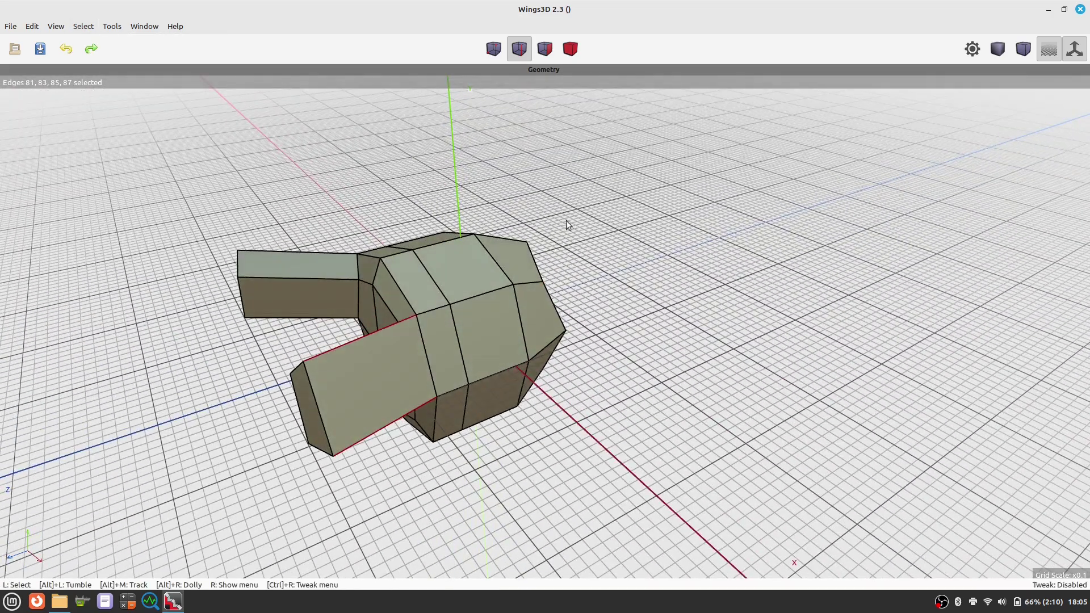
{"action": "right_click", "coordinate": [543, 192]}
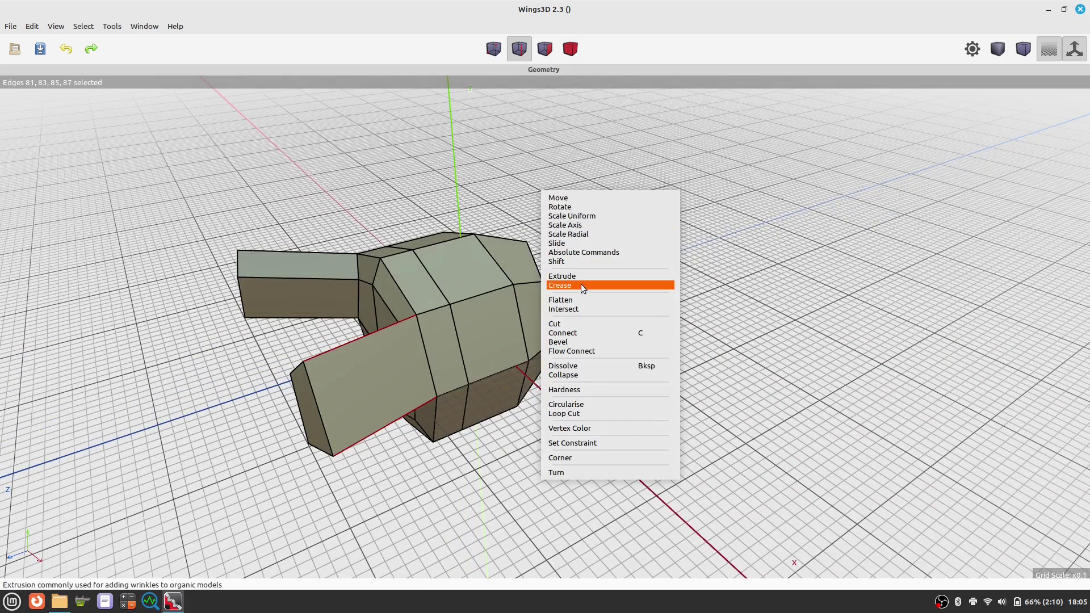
{"action": "left_click", "coordinate": [569, 333]}
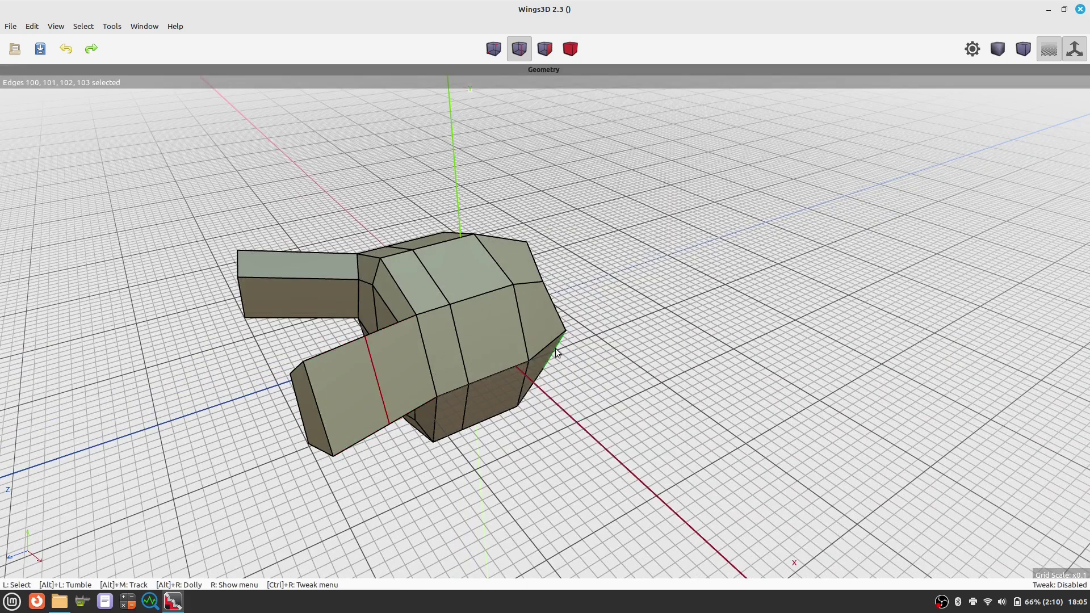
Step: Slide the arm's new edge loop about 57% toward the body and clear the selection
{"action": "right_click", "coordinate": [595, 259]}
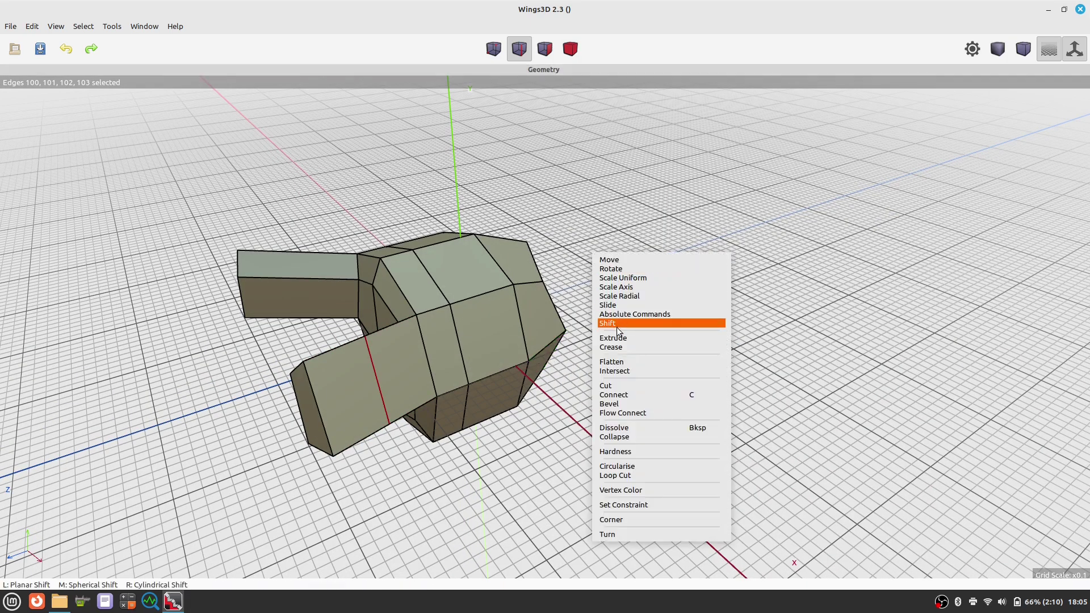
{"action": "left_click", "coordinate": [614, 304]}
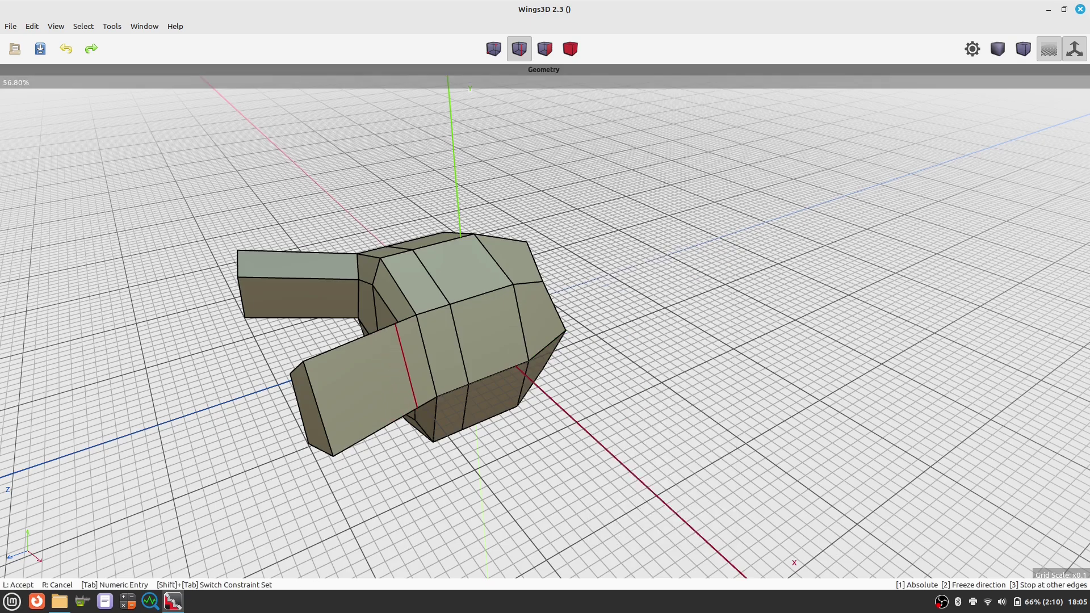
{"action": "left_click", "coordinate": [612, 312]}
{"action": "left_click", "coordinate": [612, 312]}
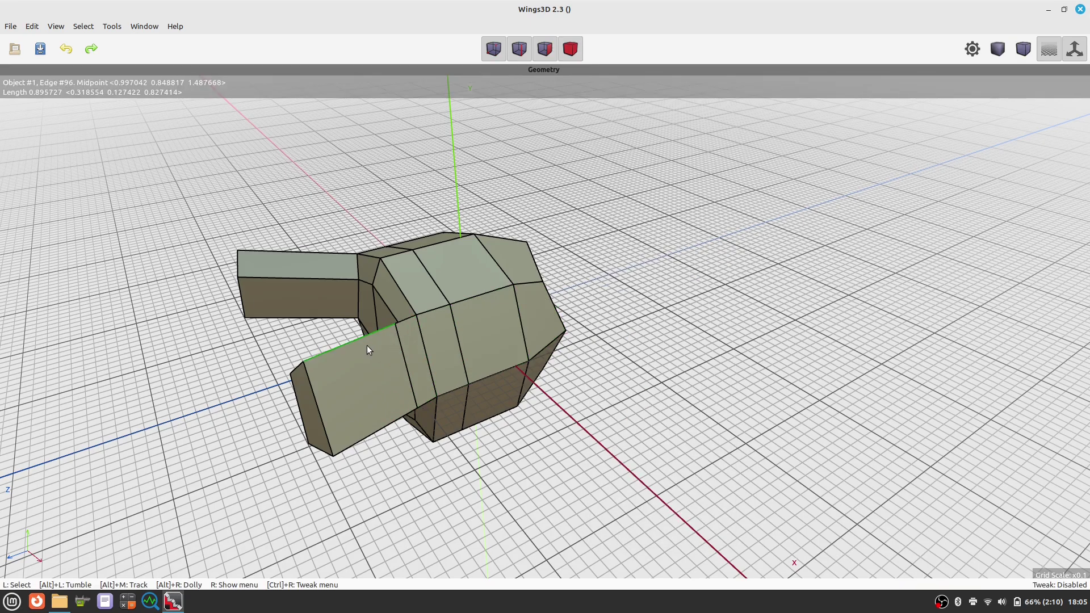
Step: Select the edge ring along the positive-X arm's outer segment and connect it to form a second loop around the arm
{"action": "left_click_drag", "start_coordinate": [401, 418], "coordinate": [491, 428], "text": "alt"}
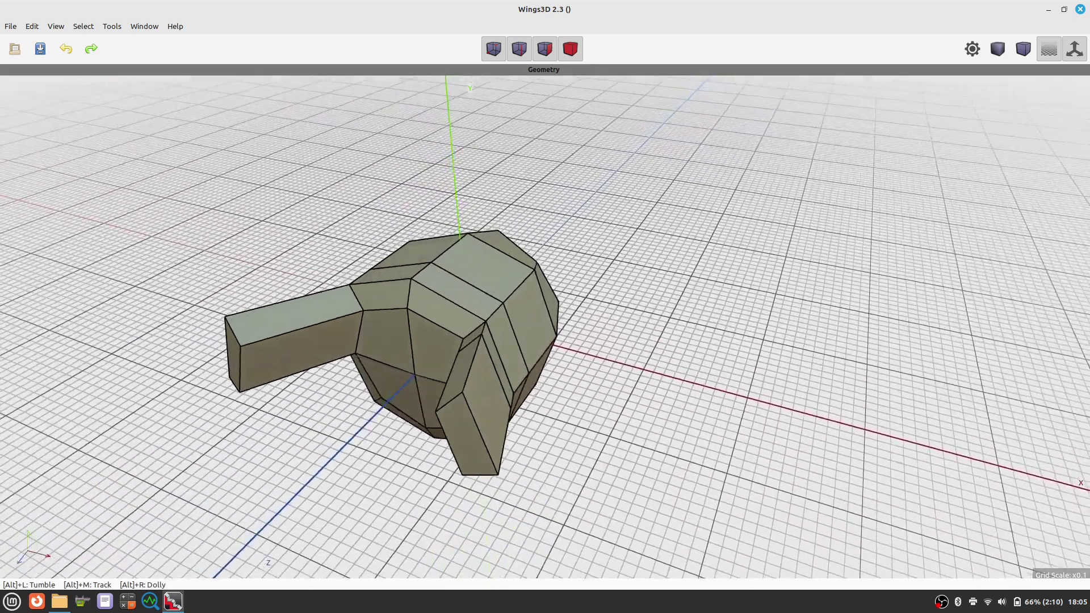
{"action": "left_click_drag", "start_coordinate": [341, 422], "coordinate": [436, 394], "text": "alt"}
{"action": "left_click", "coordinate": [460, 397]}
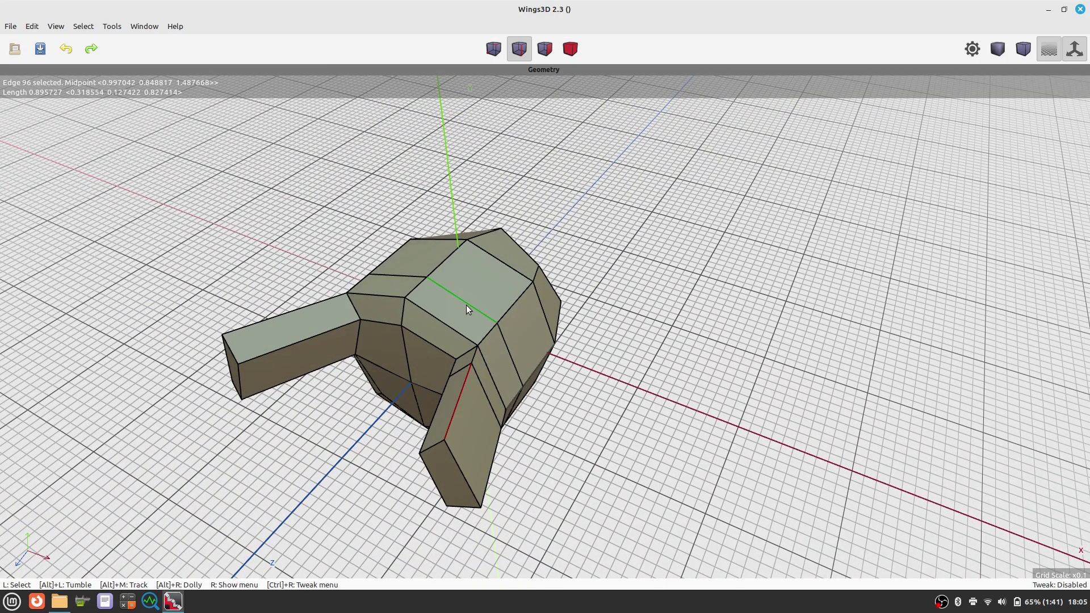
{"action": "key", "text": "space"}
{"action": "key", "text": "g"}
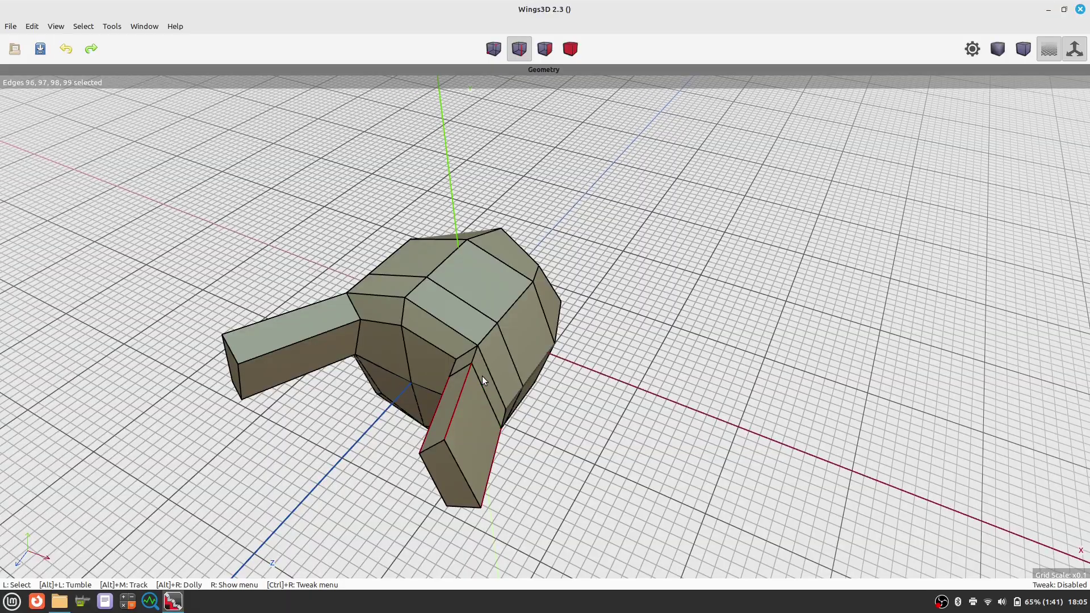
{"action": "left_click_drag", "start_coordinate": [518, 372], "coordinate": [474, 360], "text": "alt"}
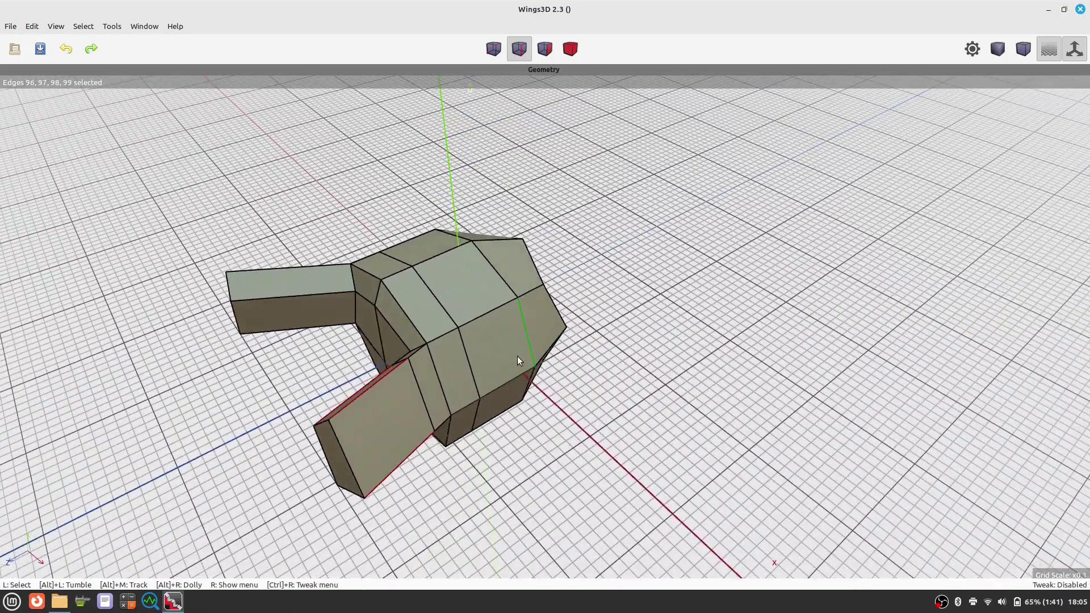
{"action": "key", "text": "c"}
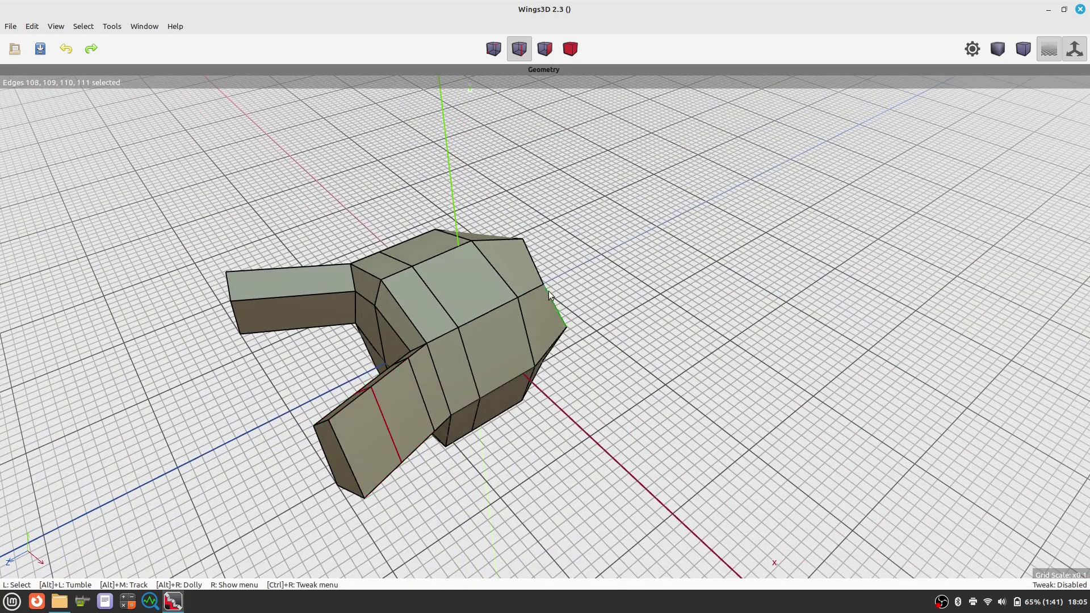
Step: Slide the second edge loop about 58% toward the arm's tip and clear the selection
{"action": "right_click", "coordinate": [550, 175]}
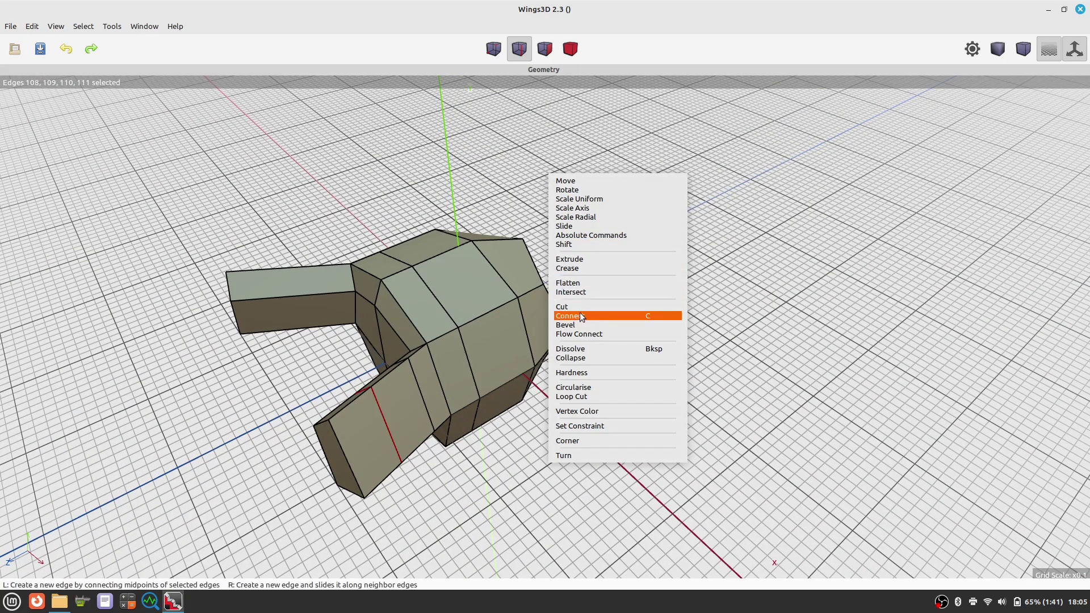
{"action": "left_click", "coordinate": [568, 226]}
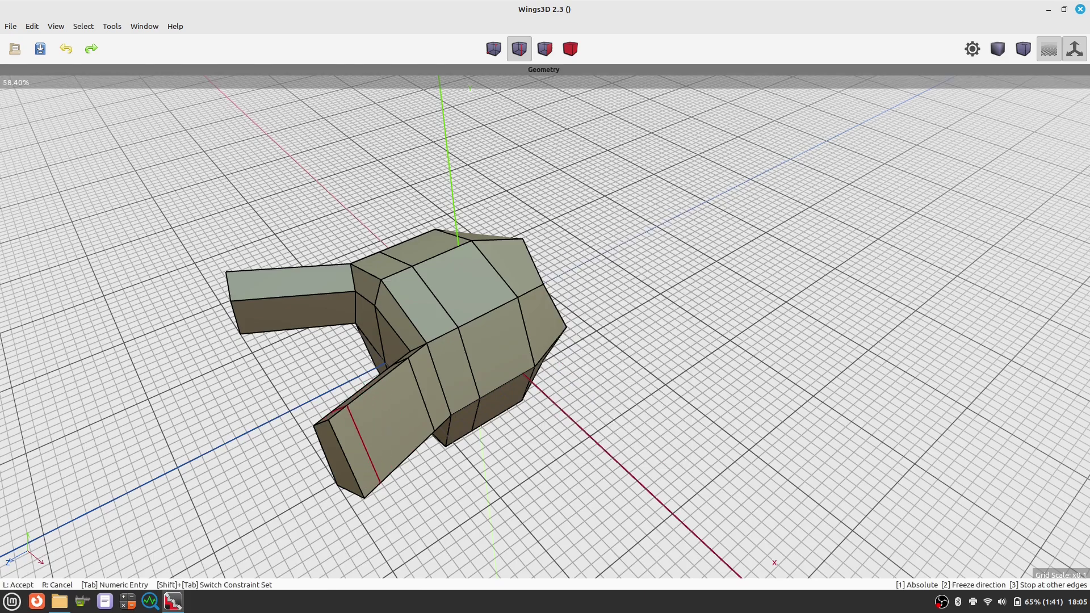
{"action": "left_click", "coordinate": [584, 234]}
{"action": "left_click", "coordinate": [597, 234]}
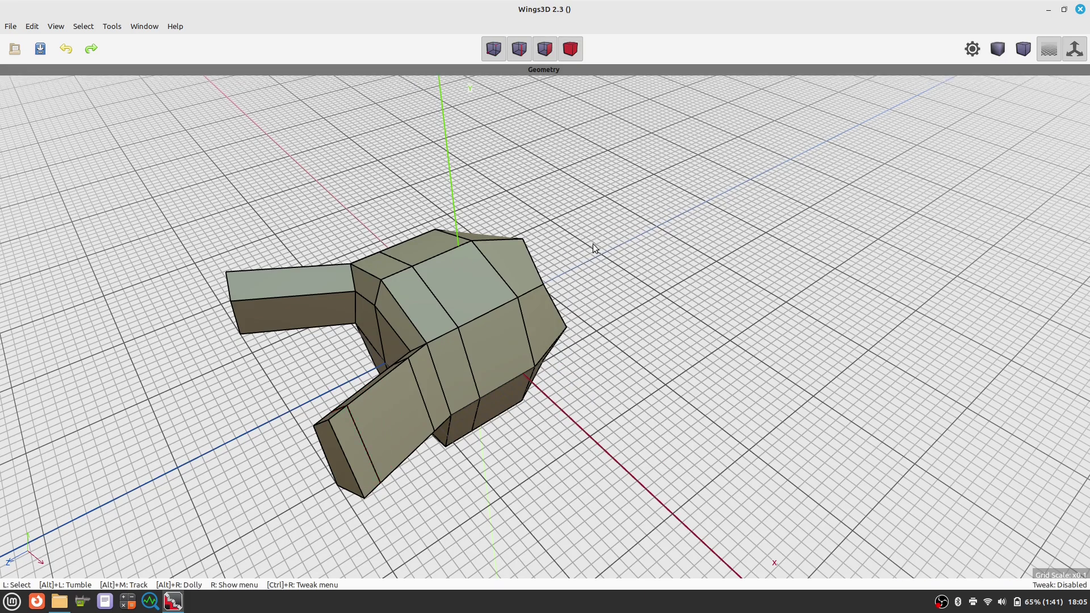
Step: Turn on Quick Smoothed Preview to show the model in smooth proxy mode
{"action": "left_click_drag", "start_coordinate": [593, 243], "coordinate": [585, 247], "text": "alt"}
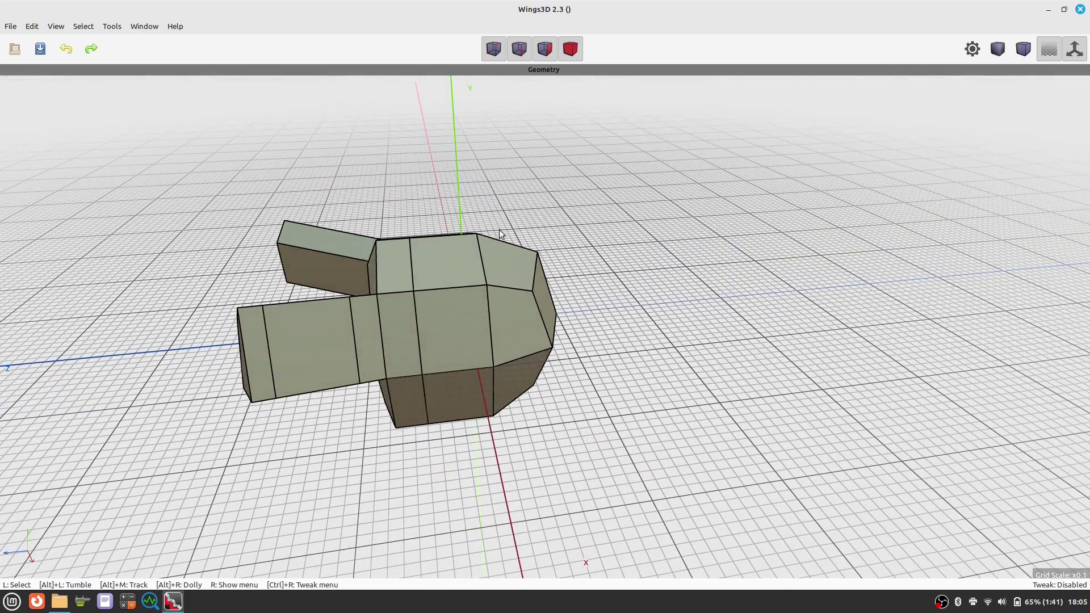
{"action": "left_click", "coordinate": [56, 26]}
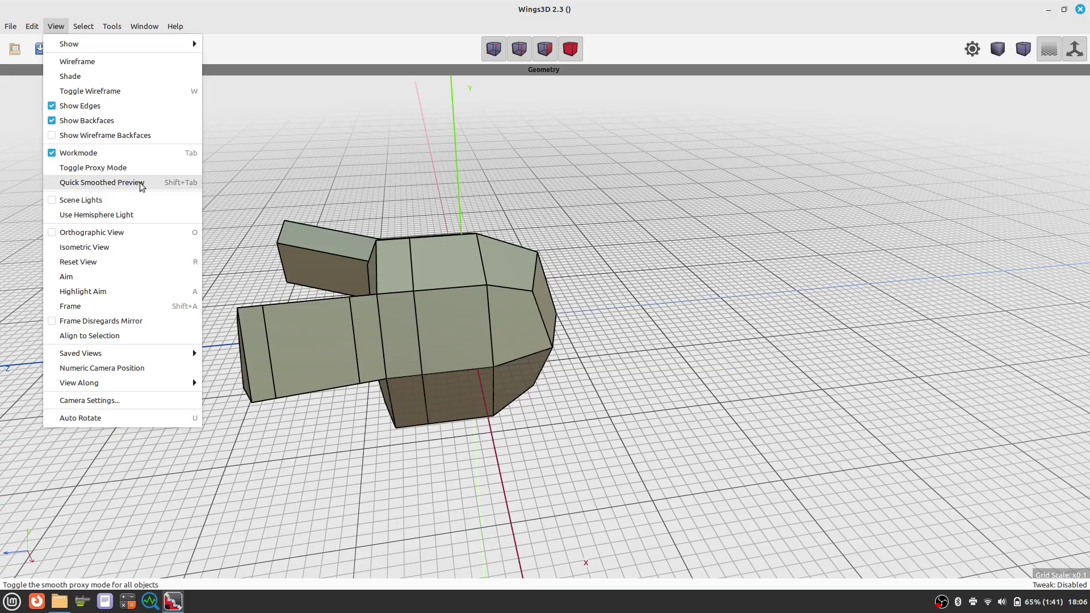
{"action": "left_click", "coordinate": [154, 182]}
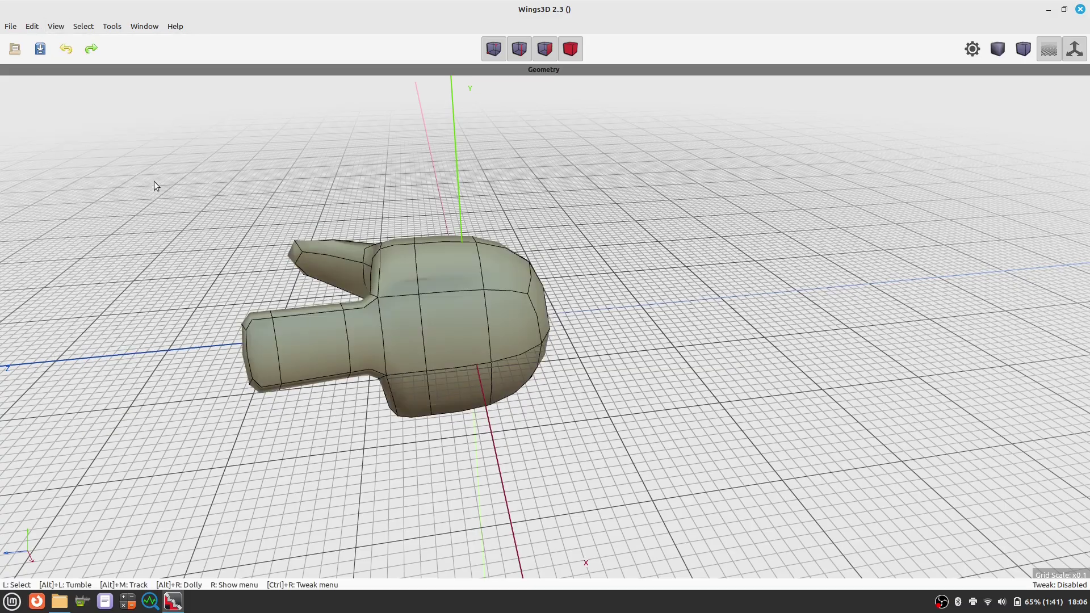
Step: Inspect the smoothed model from another angle and turn off Quick Smoothed Preview
{"action": "left_click_drag", "start_coordinate": [229, 246], "coordinate": [190, 239], "text": "alt"}
{"action": "left_click_drag", "start_coordinate": [772, 262], "coordinate": [846, 264], "text": "alt"}
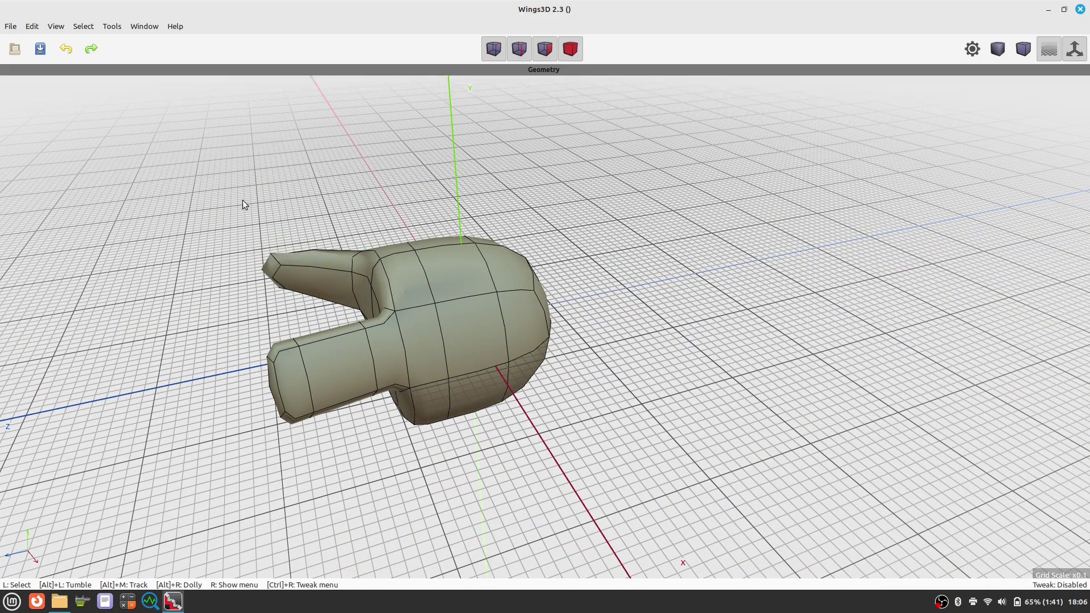
{"action": "left_click", "coordinate": [54, 27]}
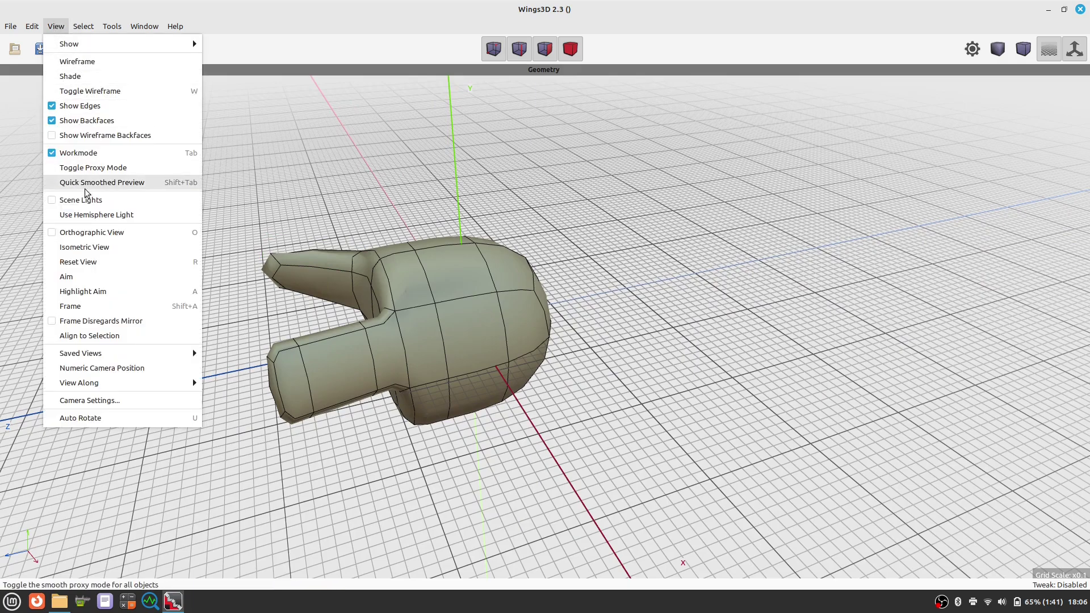
{"action": "left_click", "coordinate": [145, 183]}
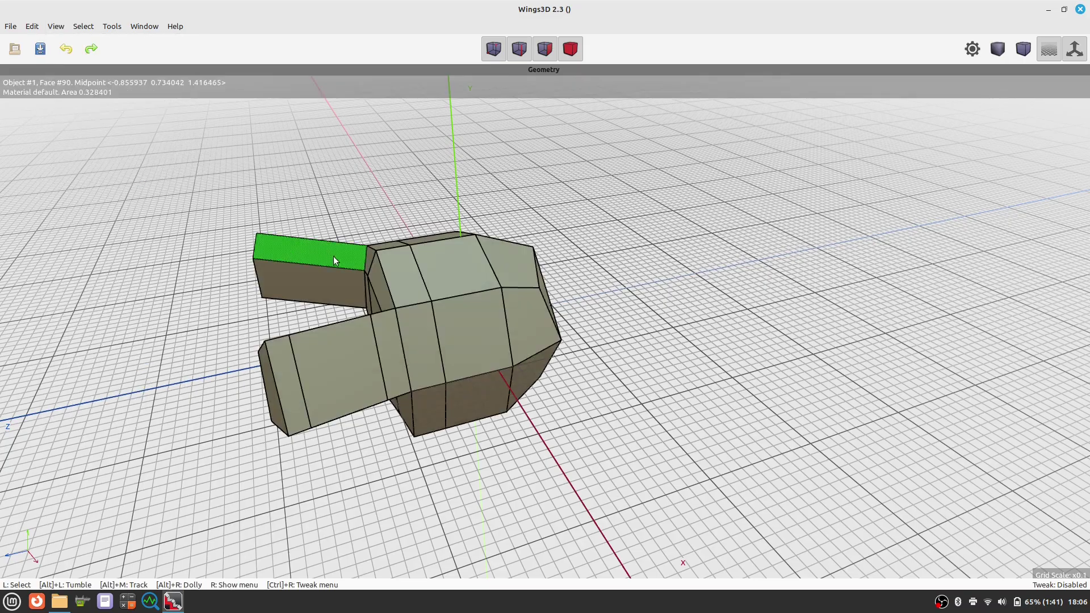
Step: Select all 13 faces of the positive-X arm and turn them into a hole in the body
{"action": "left_click_drag", "start_coordinate": [333, 256], "coordinate": [386, 290], "text": "alt"}
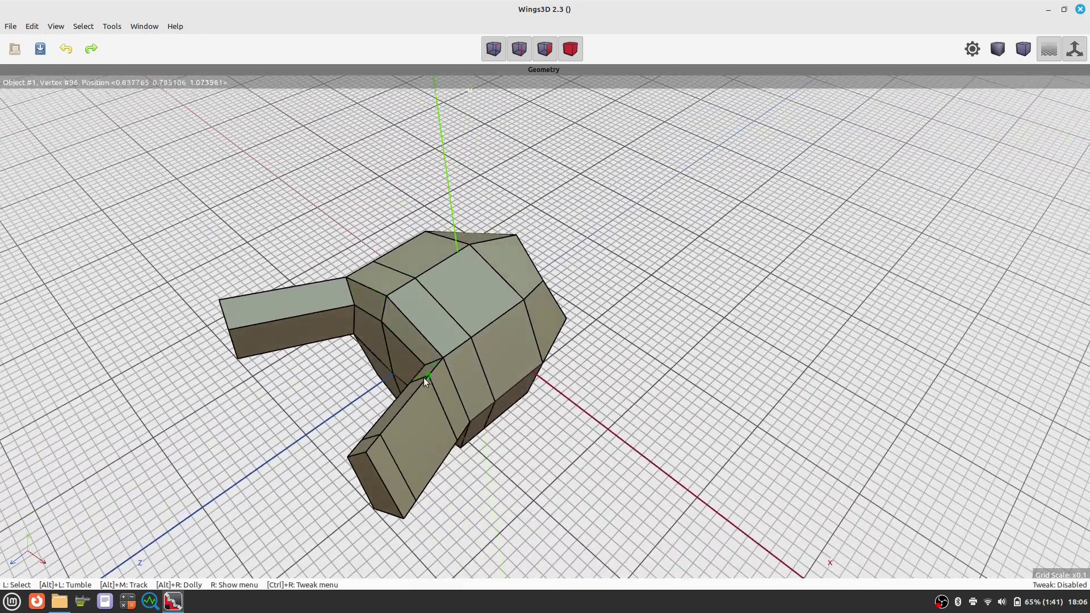
{"action": "left_click_drag", "start_coordinate": [423, 377], "coordinate": [497, 354], "text": "alt"}
{"action": "left_click_drag", "start_coordinate": [681, 381], "coordinate": [429, 424], "text": "alt"}
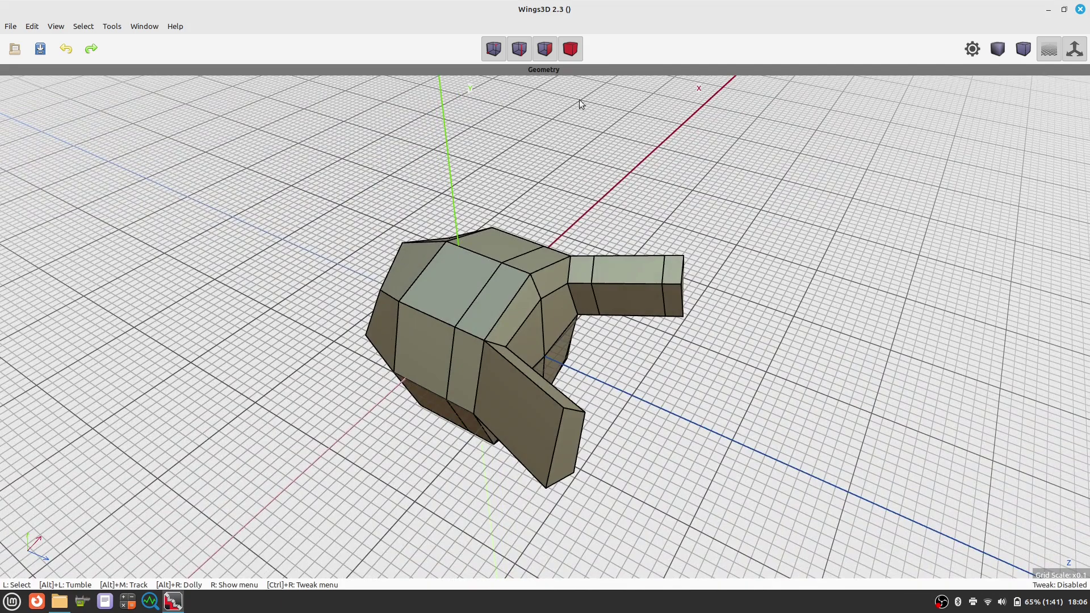
{"action": "key", "text": "f"}
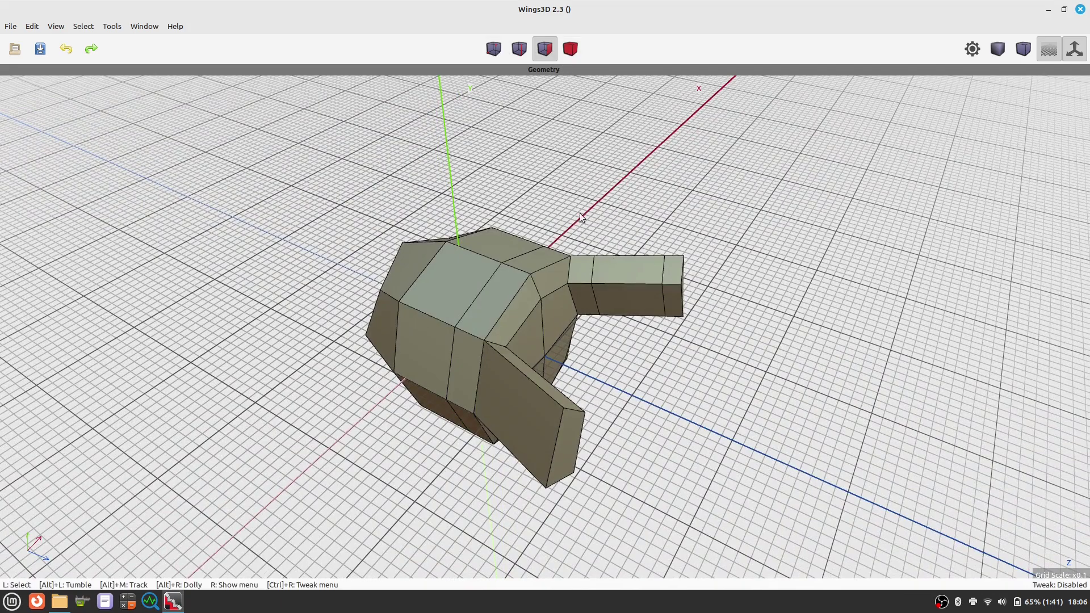
{"action": "left_click_drag", "start_coordinate": [580, 212], "coordinate": [505, 301]}
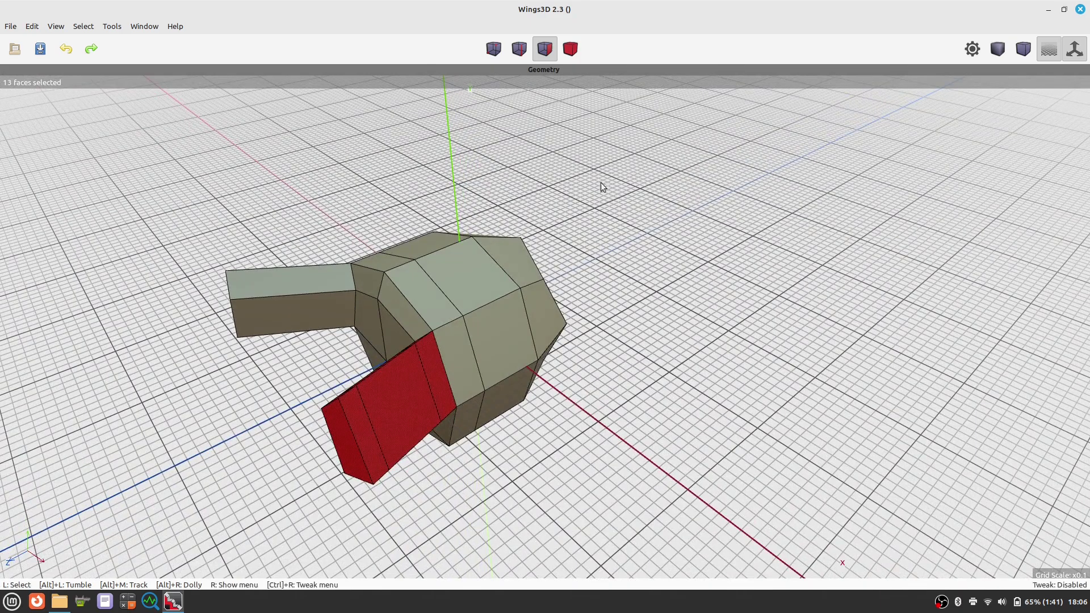
{"action": "right_click", "coordinate": [563, 162]}
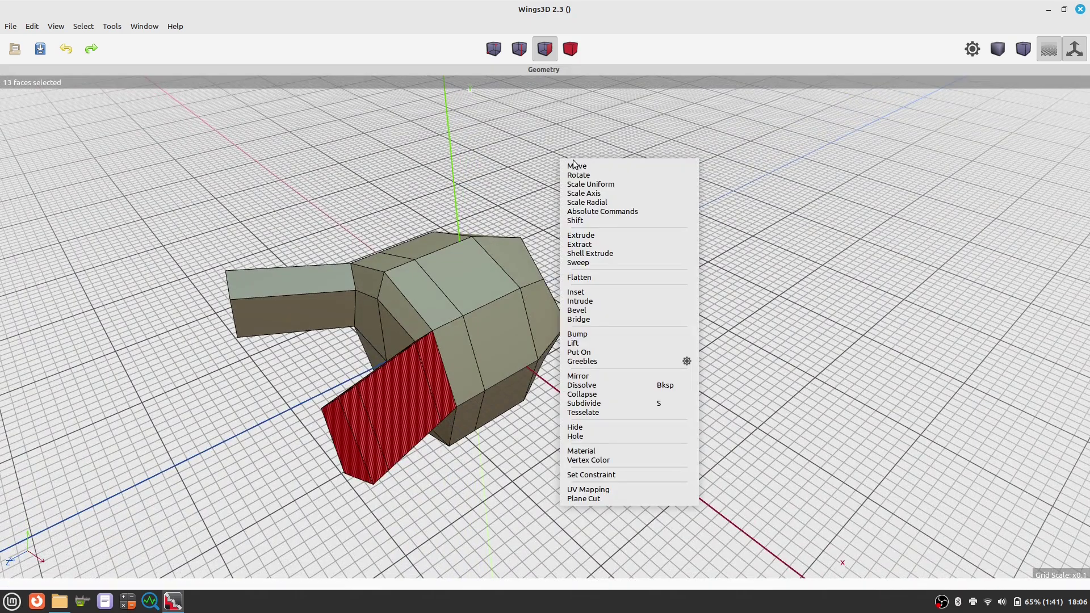
{"action": "left_click", "coordinate": [604, 437]}
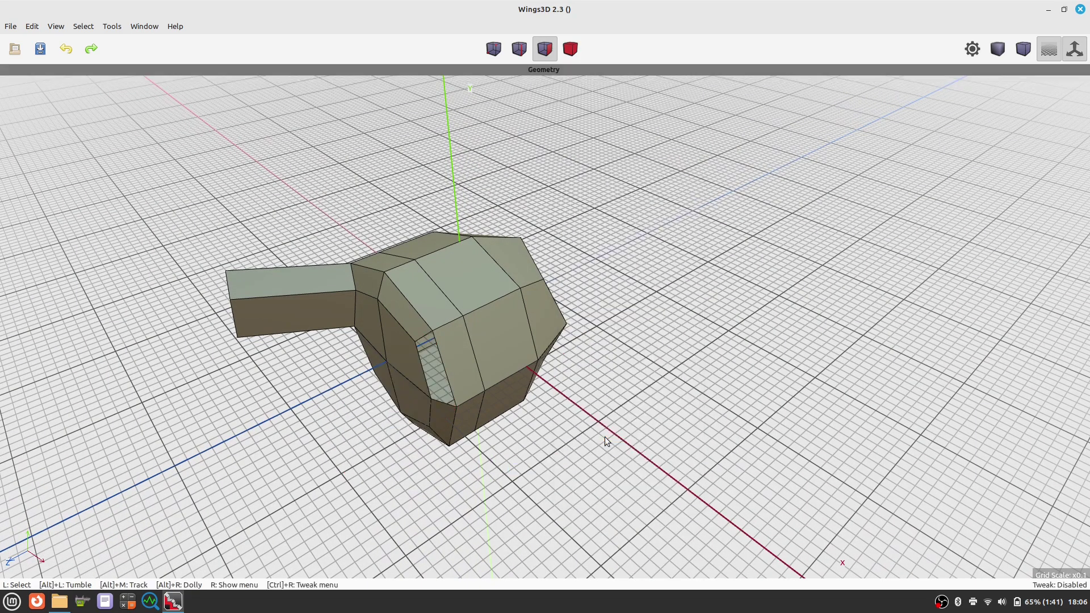
Step: Select the narrow body face beside the arm opening and apply Hole to it
{"action": "mouse_move", "coordinate": [549, 434]}
{"action": "left_mouse_down", "text": "alt"}
{"action": "mouse_move", "coordinate": [542, 440]}
{"action": "mouse_move", "coordinate": [613, 395]}
{"action": "mouse_move", "coordinate": [537, 432]}
{"action": "left_mouse_up", "text": "alt"}
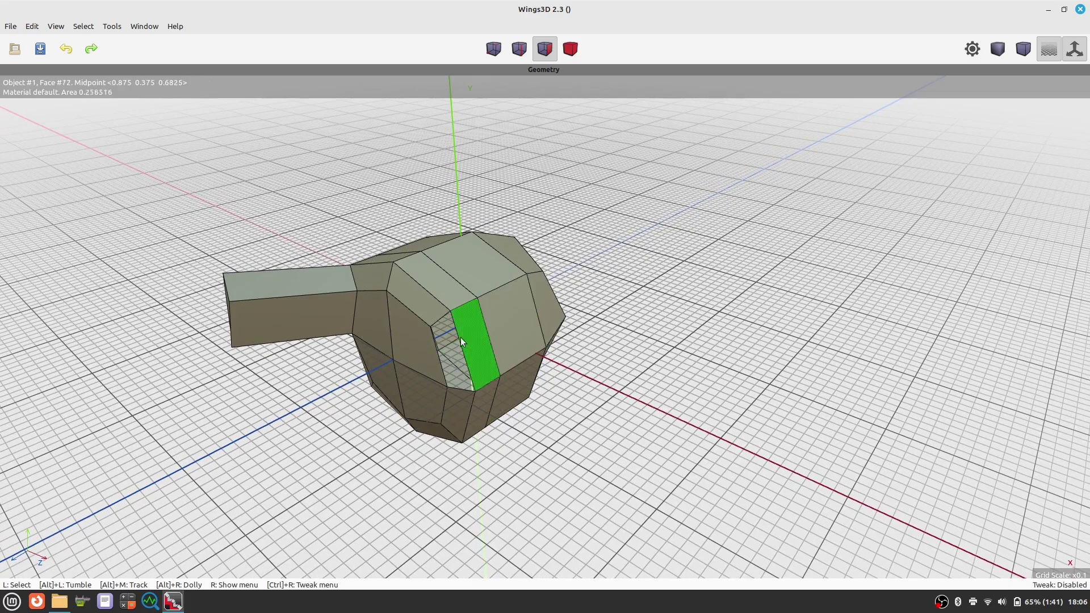
{"action": "left_click", "coordinate": [475, 330]}
{"action": "right_click", "coordinate": [474, 330]}
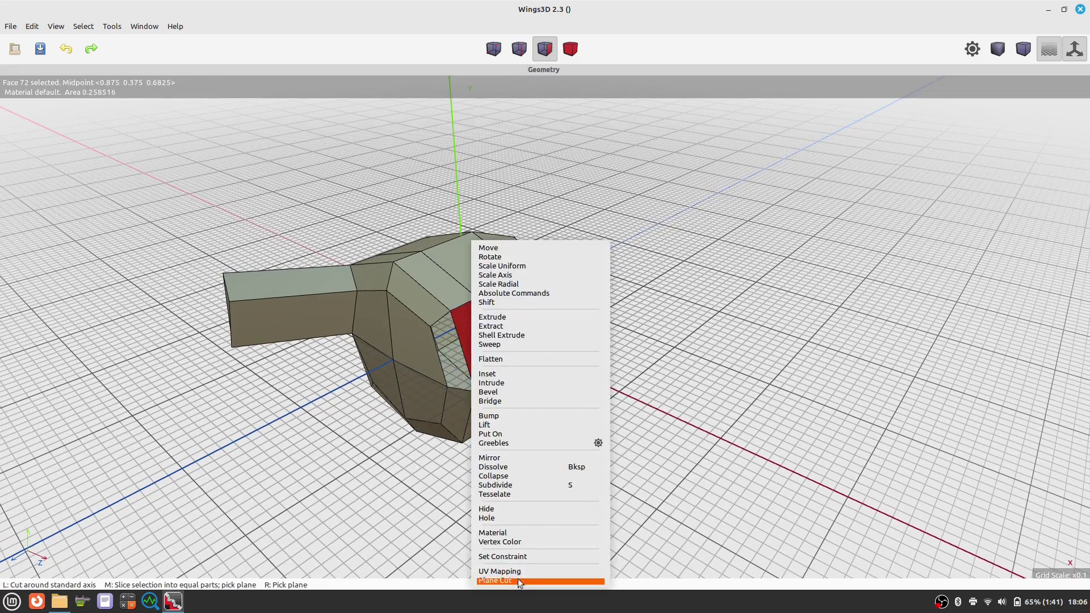
{"action": "left_click", "coordinate": [500, 516]}
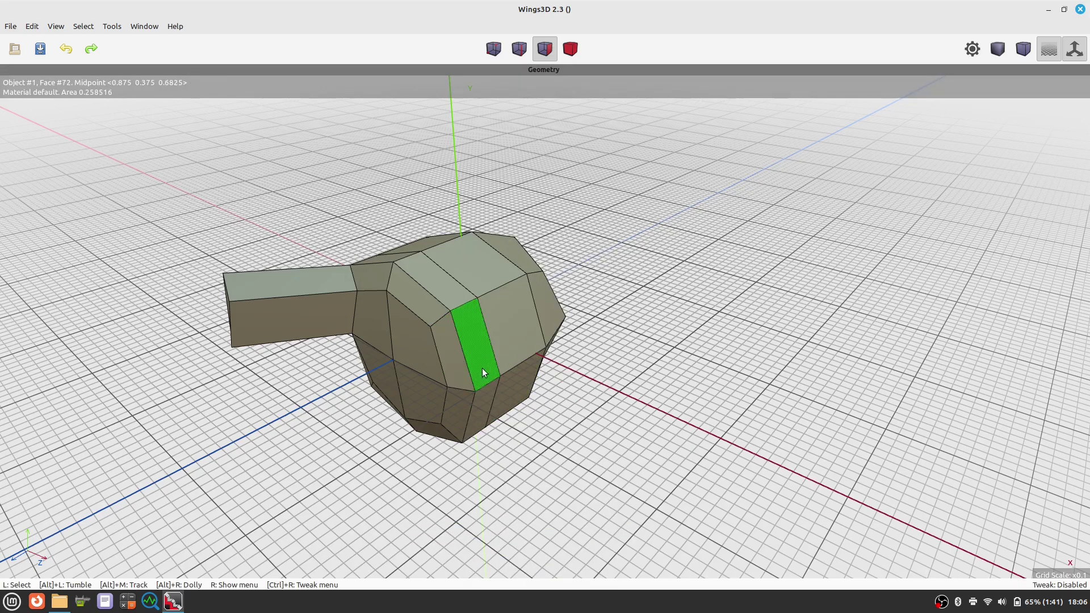
Step: Undo the last Hole command and clear the face selection
{"action": "mouse_move", "coordinate": [534, 362]}
{"action": "left_mouse_down", "text": "alt"}
{"action": "mouse_move", "coordinate": [534, 375]}
{"action": "mouse_move", "coordinate": [535, 318]}
{"action": "mouse_move", "coordinate": [536, 347]}
{"action": "left_mouse_up", "text": "alt"}
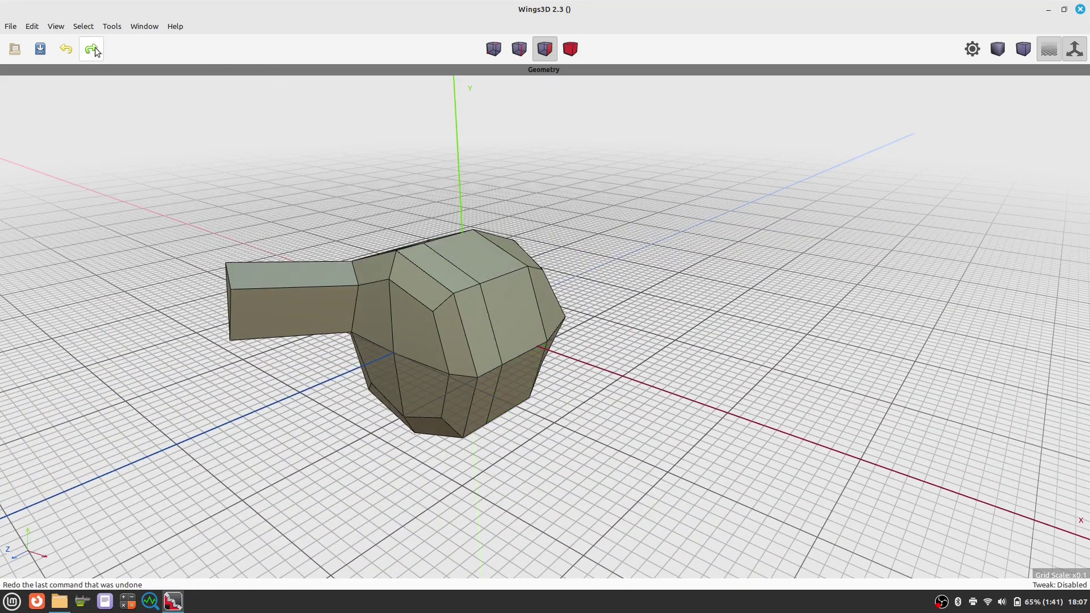
{"action": "left_click", "coordinate": [66, 49]}
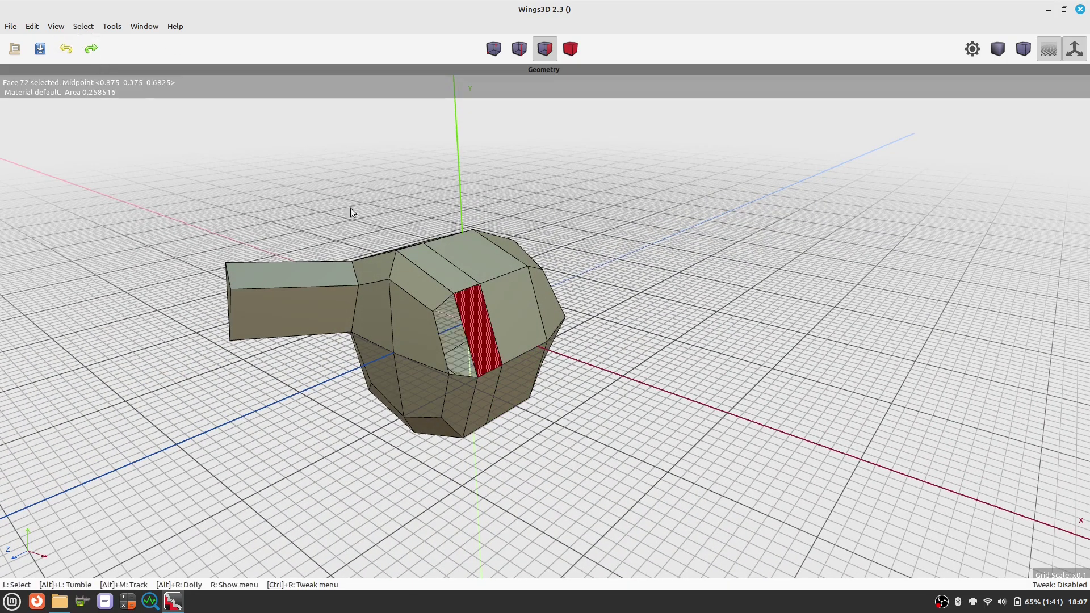
{"action": "left_click", "coordinate": [608, 299]}
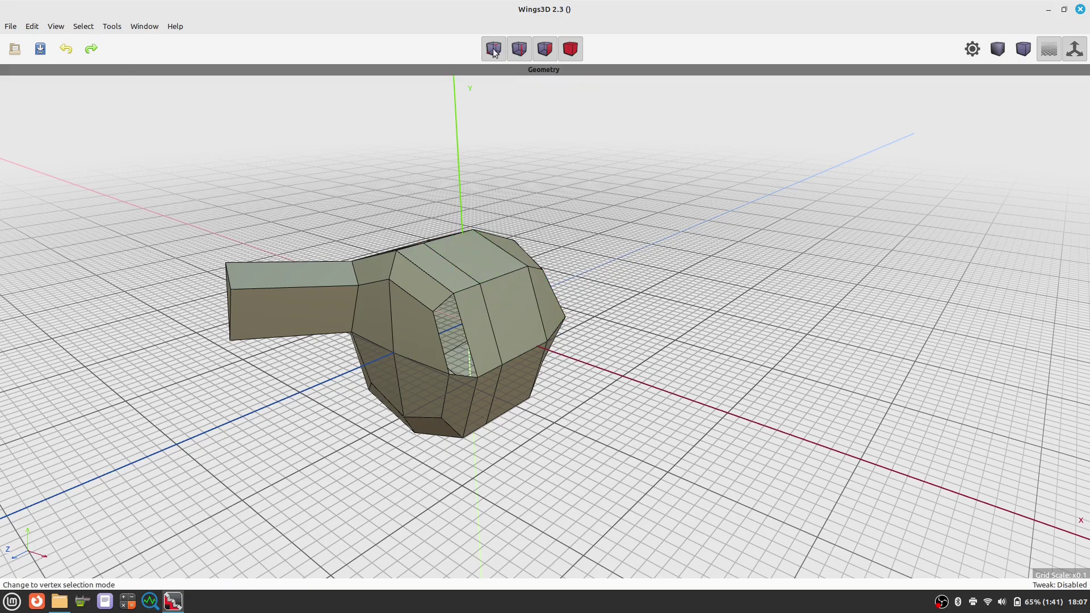
Step: Connect two diagonally opposite corner vertices of the arm opening with an edge and clear the selection
{"action": "key", "text": "v"}
{"action": "left_click", "coordinate": [457, 297]}
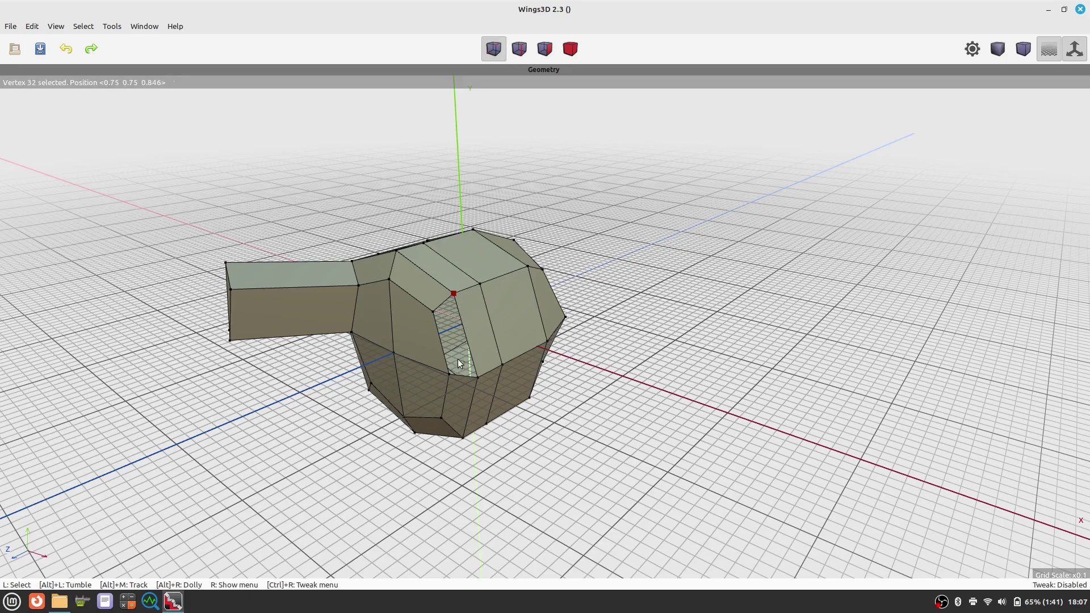
{"action": "left_click", "coordinate": [452, 379]}
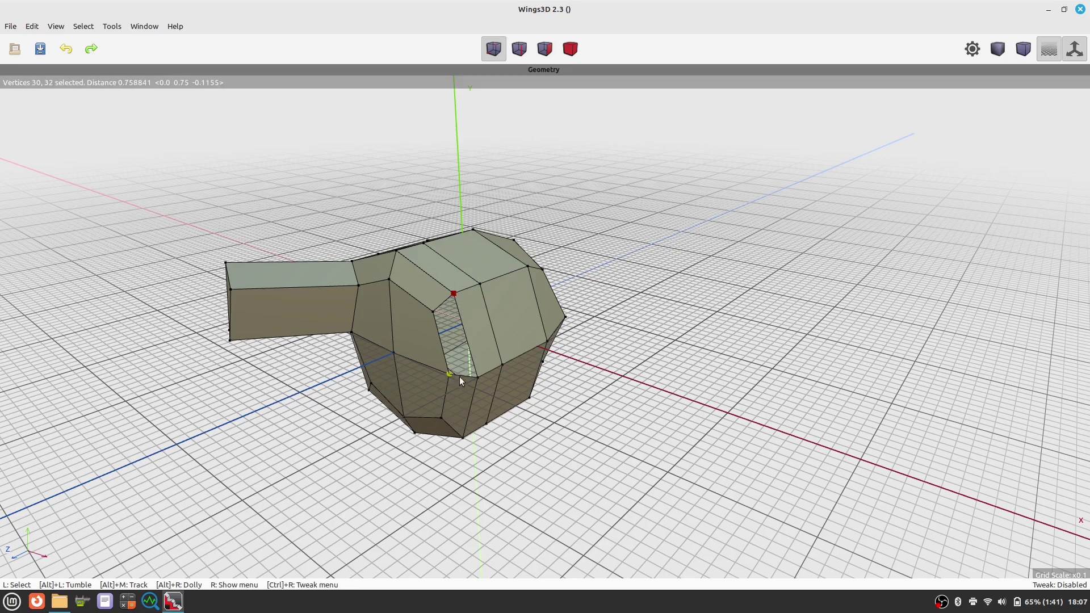
{"action": "right_click", "coordinate": [589, 204]}
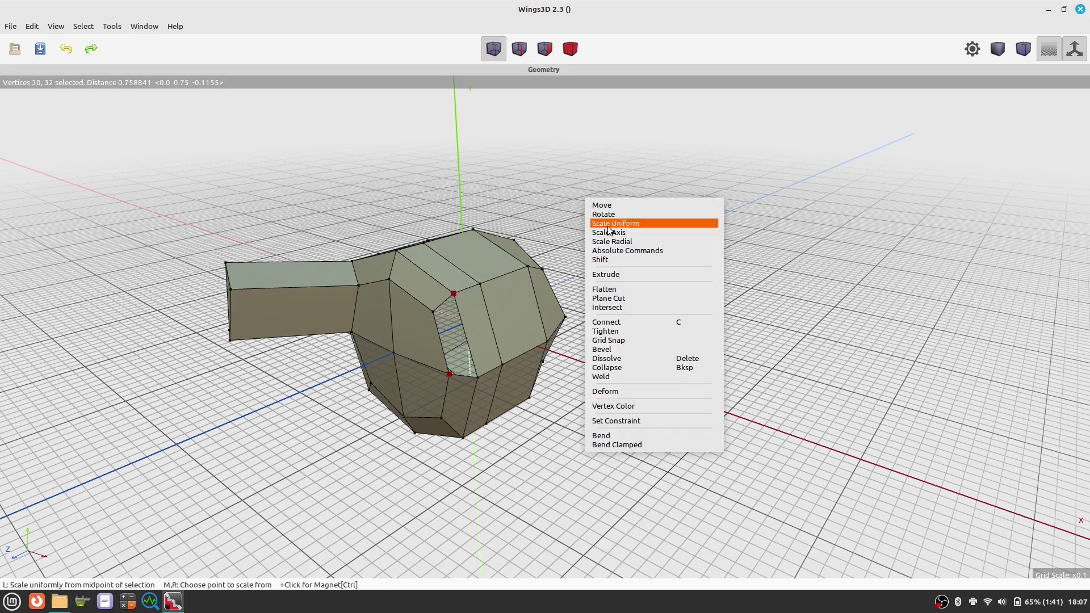
{"action": "left_click", "coordinate": [635, 322]}
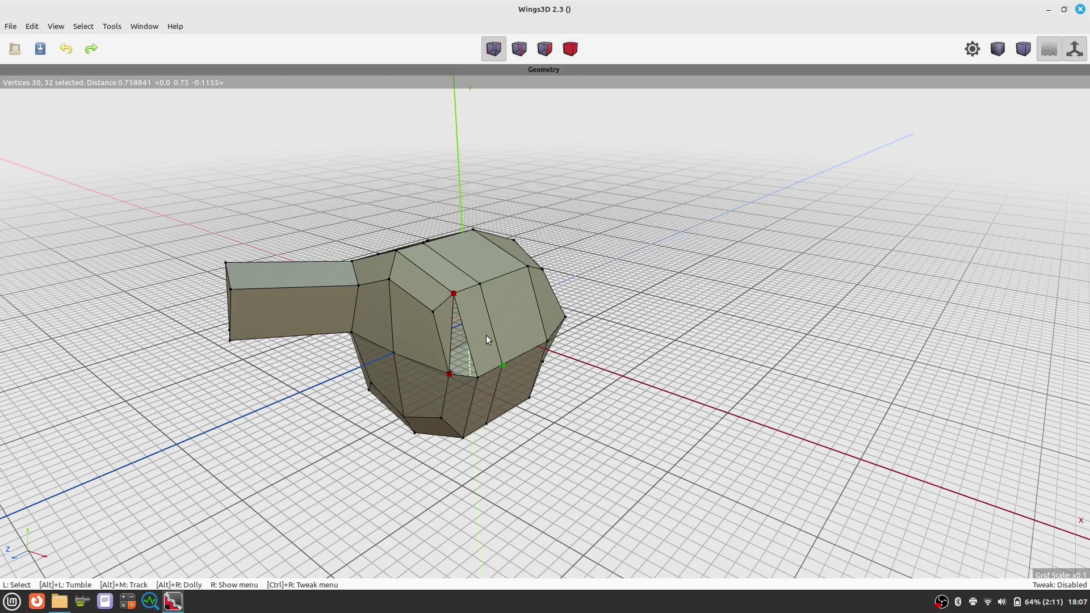
{"action": "key", "text": "space"}
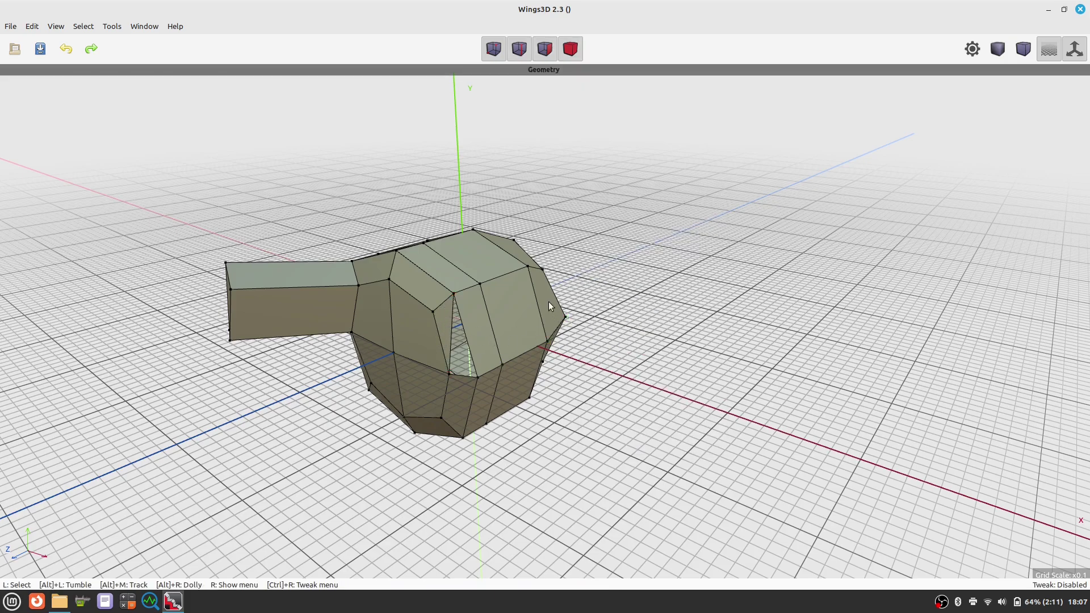
Step: Select the triangular face beside the new diagonal edge and apply Hole to it to fill the rest of the opening
{"action": "key", "text": "3"}
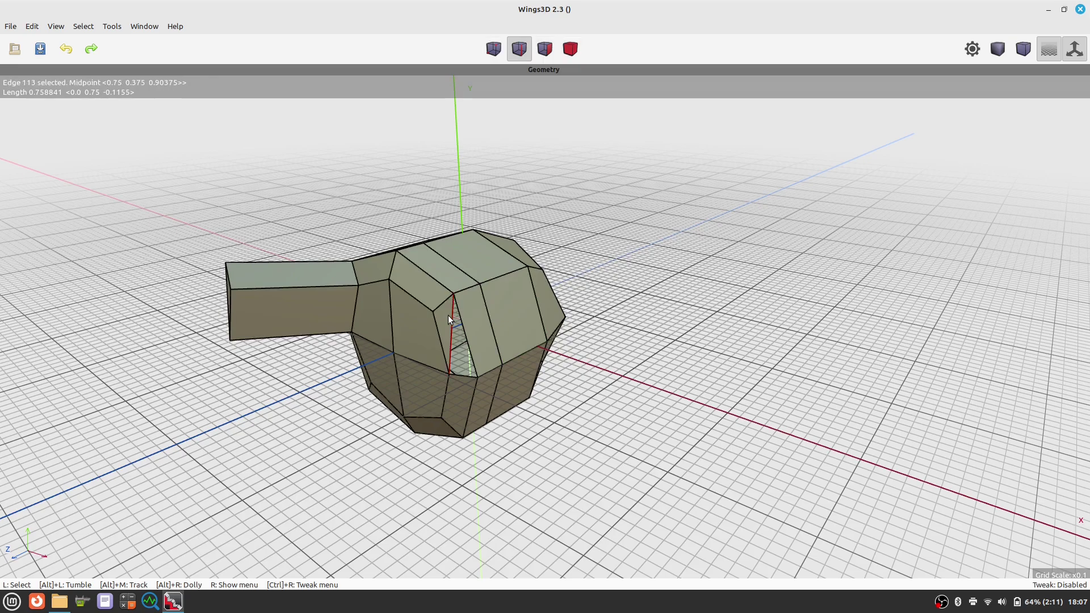
{"action": "left_click", "coordinate": [442, 315]}
{"action": "right_click", "coordinate": [492, 177]}
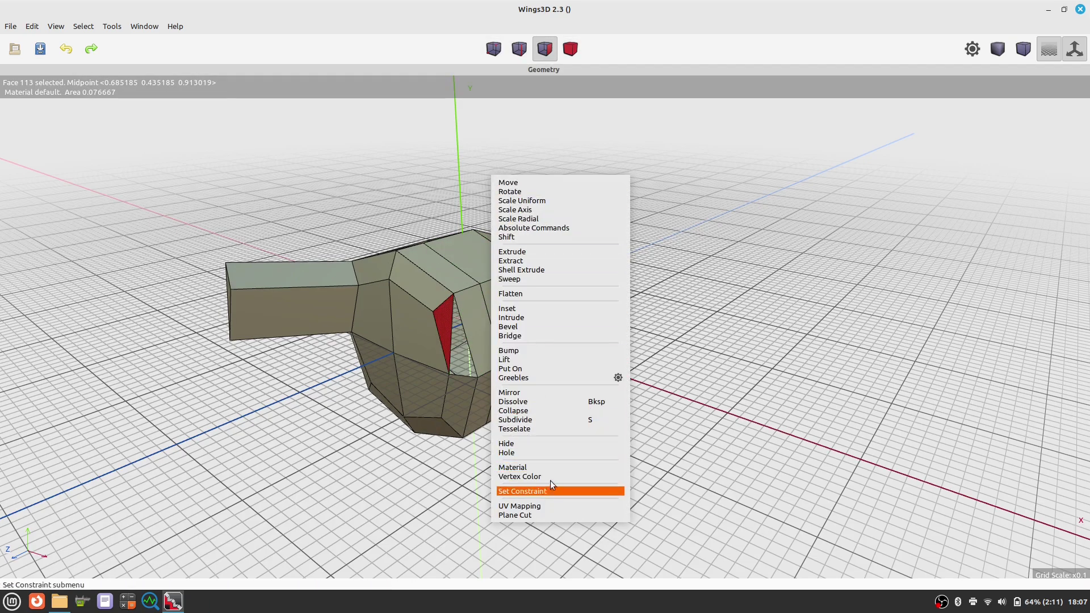
{"action": "left_click", "coordinate": [544, 451]}
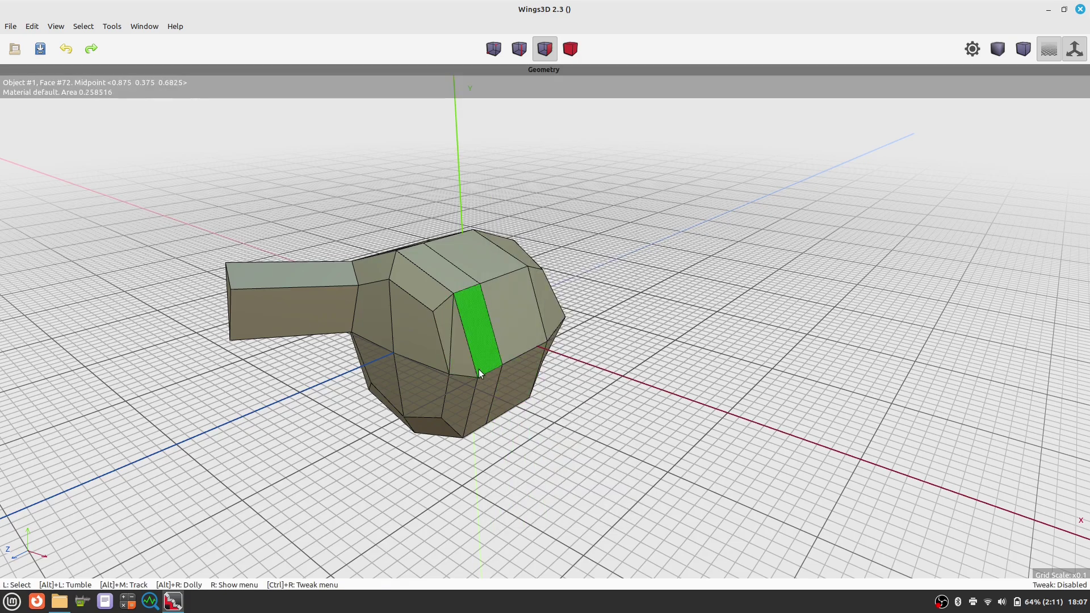
Step: Dissolve the diagonal edge across the filled arm opening
{"action": "key", "text": "2"}
{"action": "left_click", "coordinate": [452, 338]}
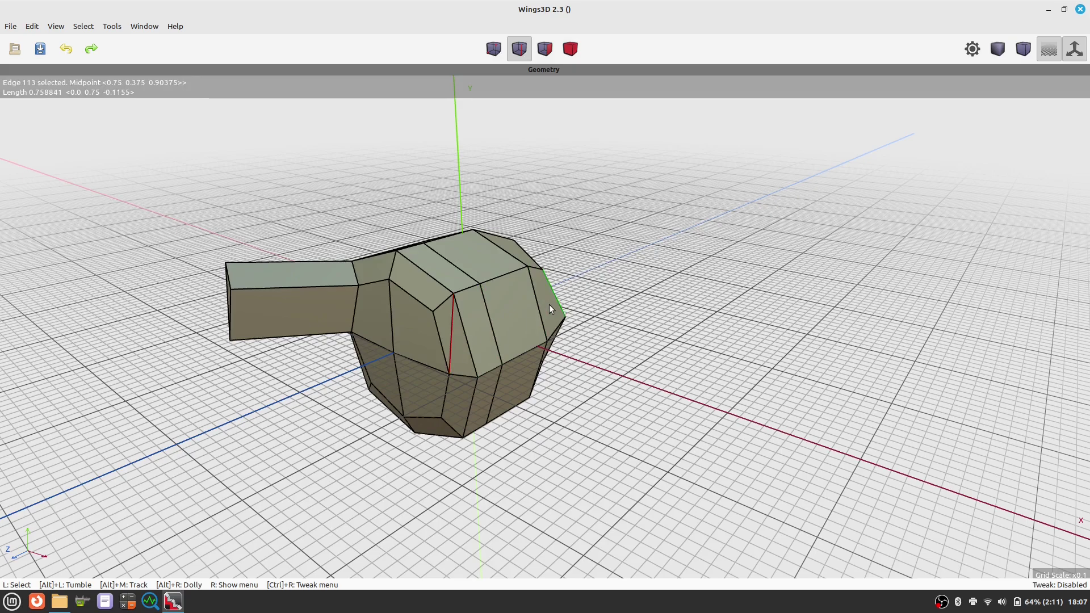
{"action": "right_click", "coordinate": [539, 204]}
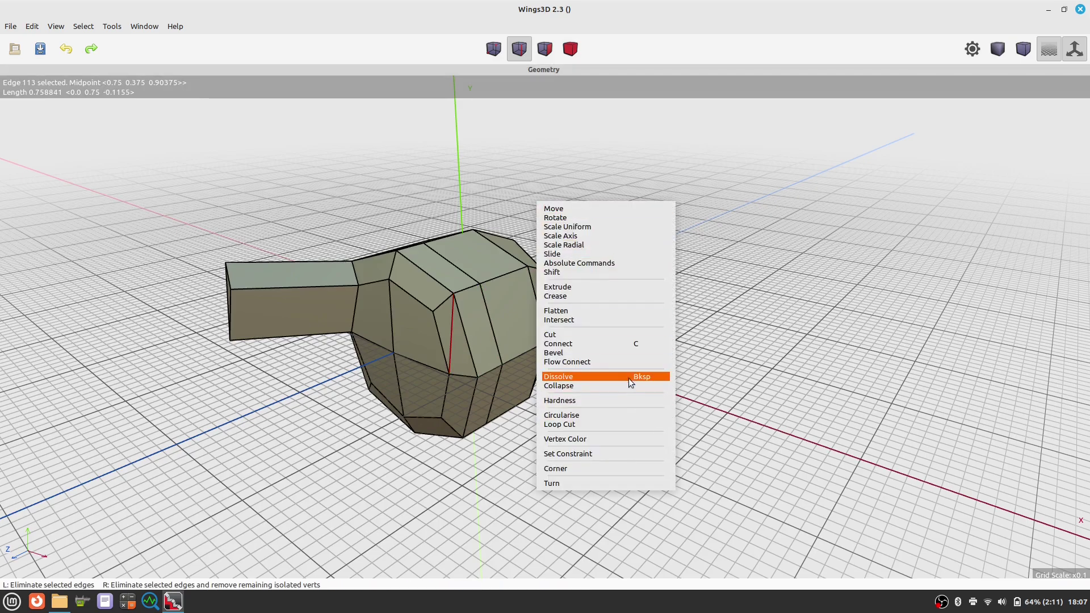
{"action": "left_click", "coordinate": [619, 376]}
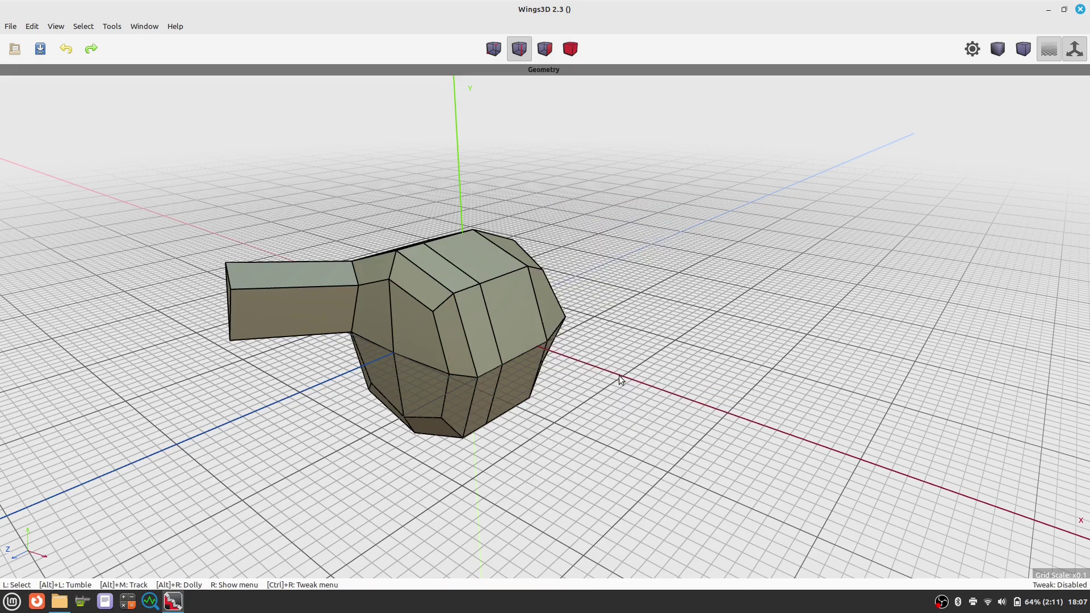
{"action": "left_click_drag", "start_coordinate": [538, 340], "coordinate": [530, 364], "text": "alt"}
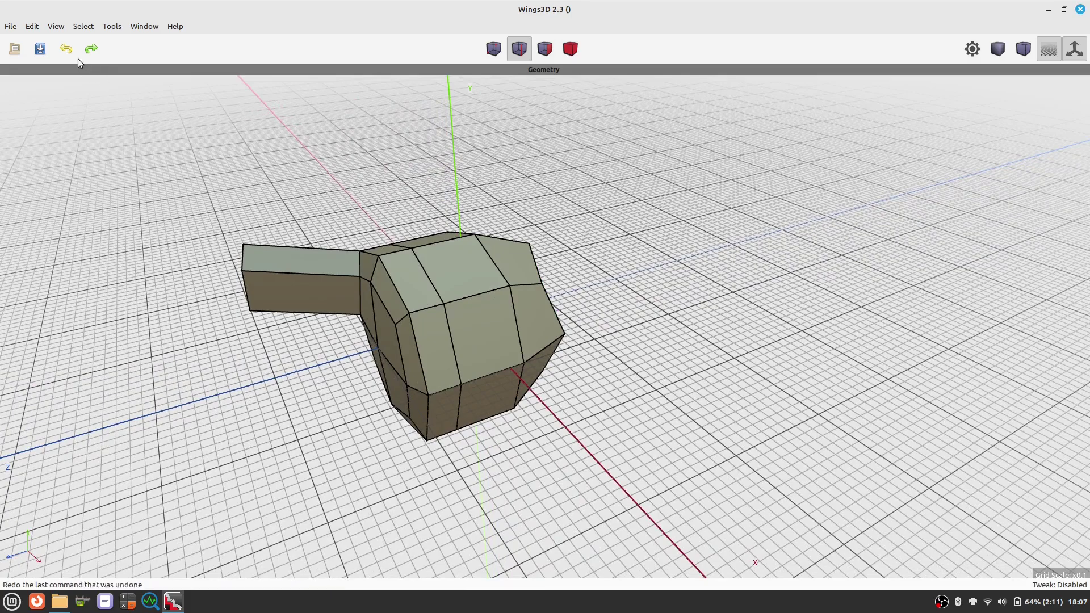
{"action": "left_click", "coordinate": [57, 27]}
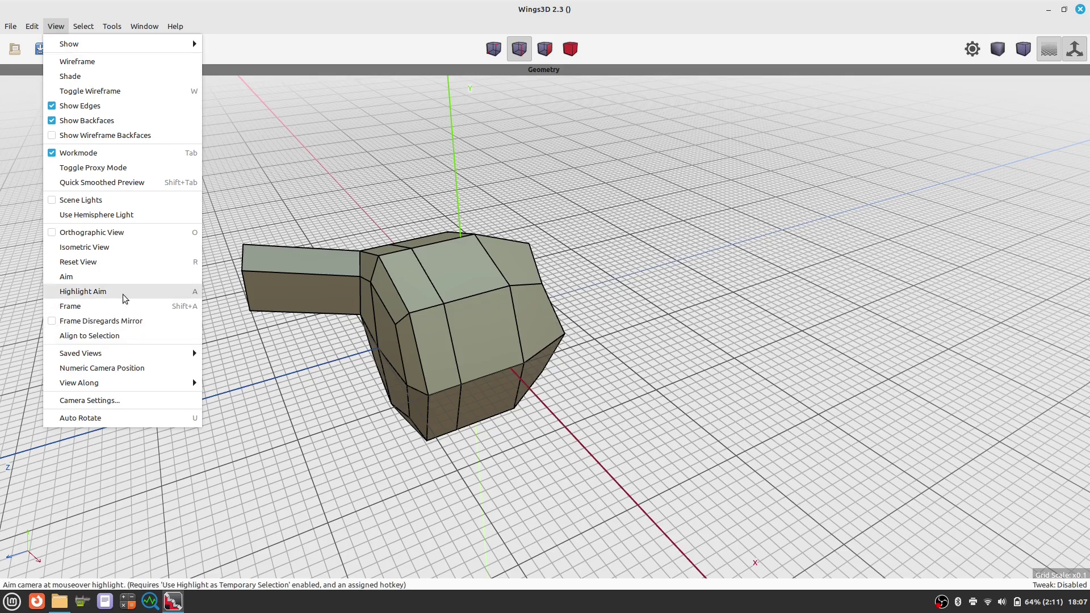
{"action": "left_click", "coordinate": [355, 168]}
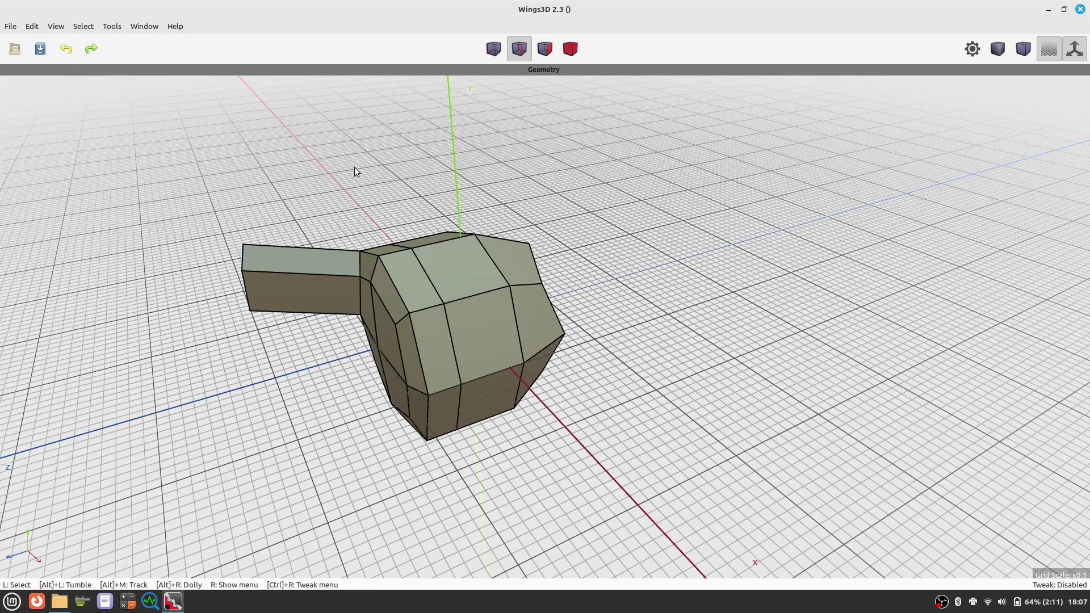
Step: Open the recent file FemaleCharacter.wings
{"action": "left_click", "coordinate": [11, 26]}
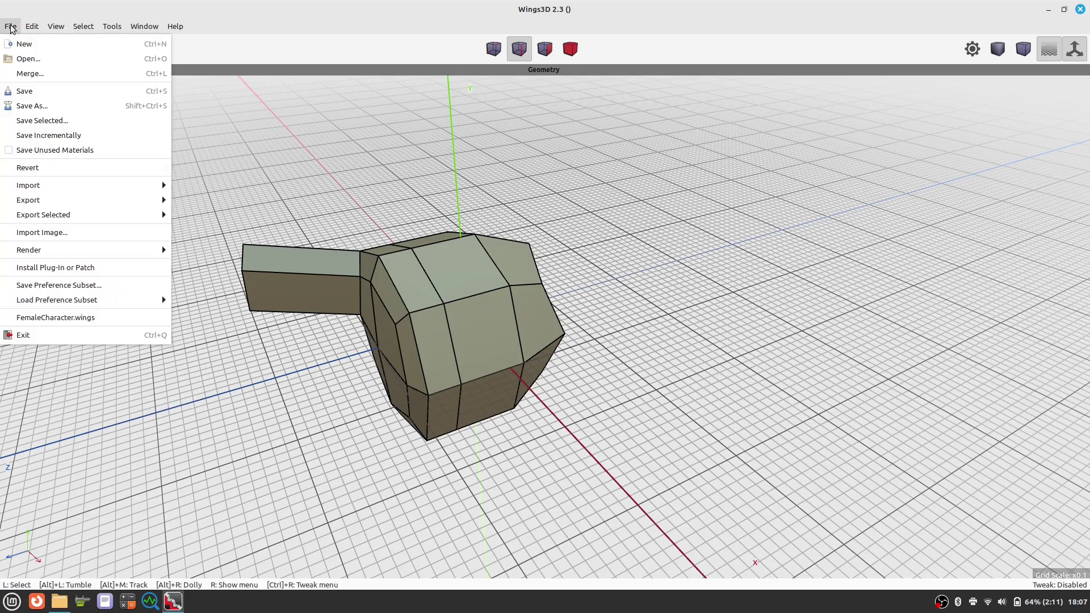
{"action": "left_click", "coordinate": [90, 316]}
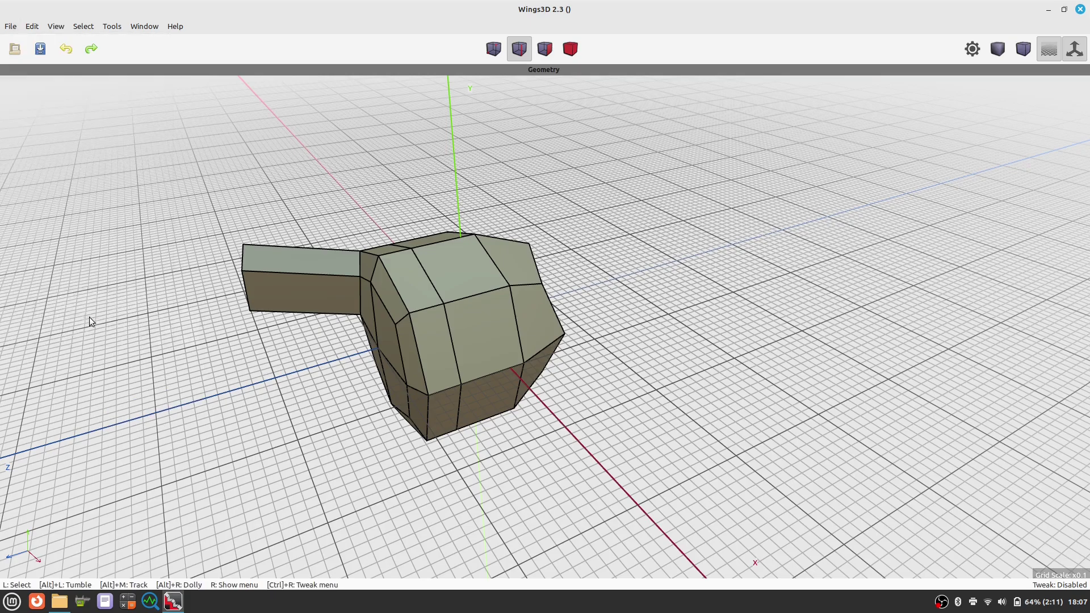
{"action": "left_click", "coordinate": [67, 336]}
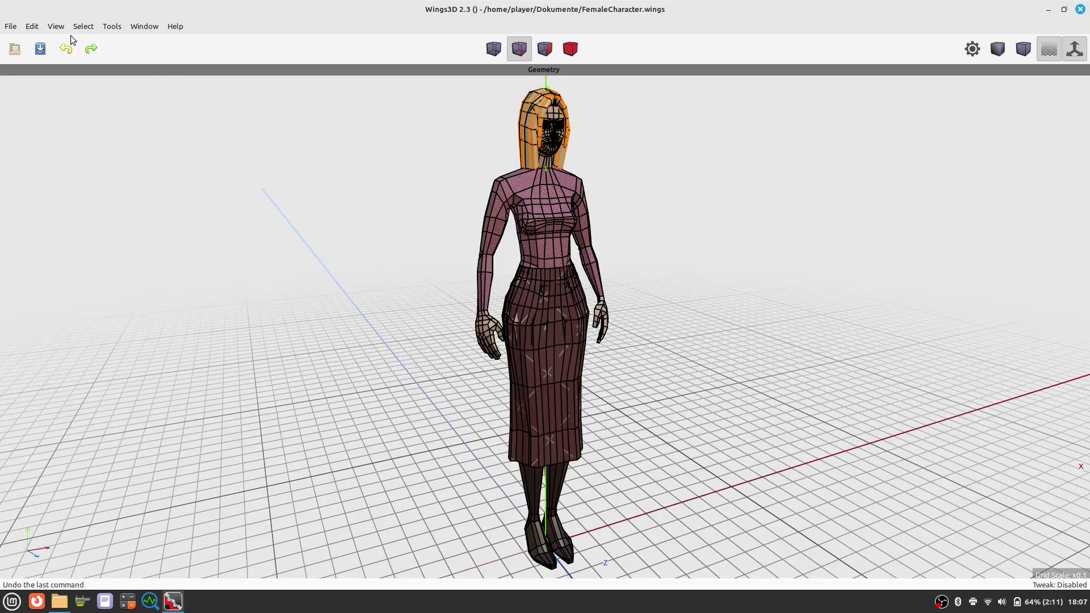
Step: Turn on Quick Smoothed Preview for the female character and examine the smoothed hand beside the skirt
{"action": "left_click", "coordinate": [56, 26]}
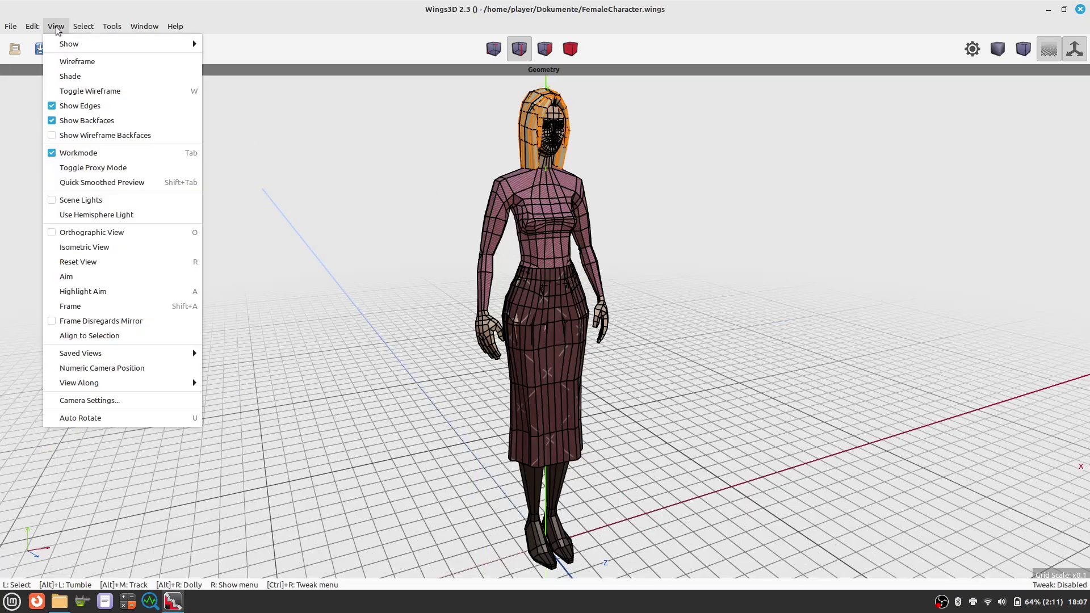
{"action": "left_click", "coordinate": [157, 184]}
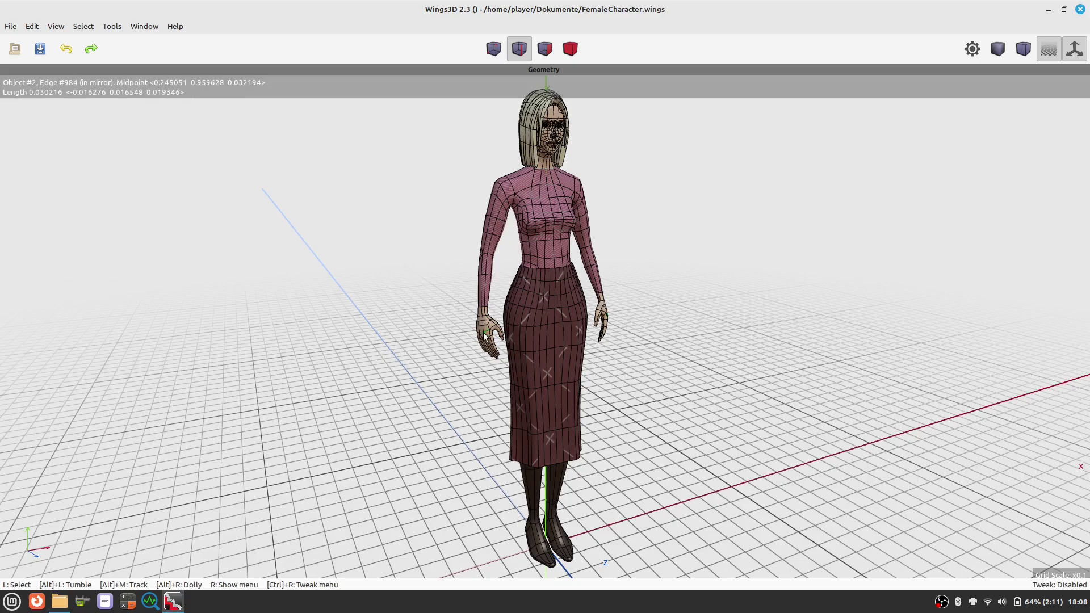
{"action": "scroll", "coordinate": [483, 332], "scroll_direction": "up", "scroll_amount": 1}
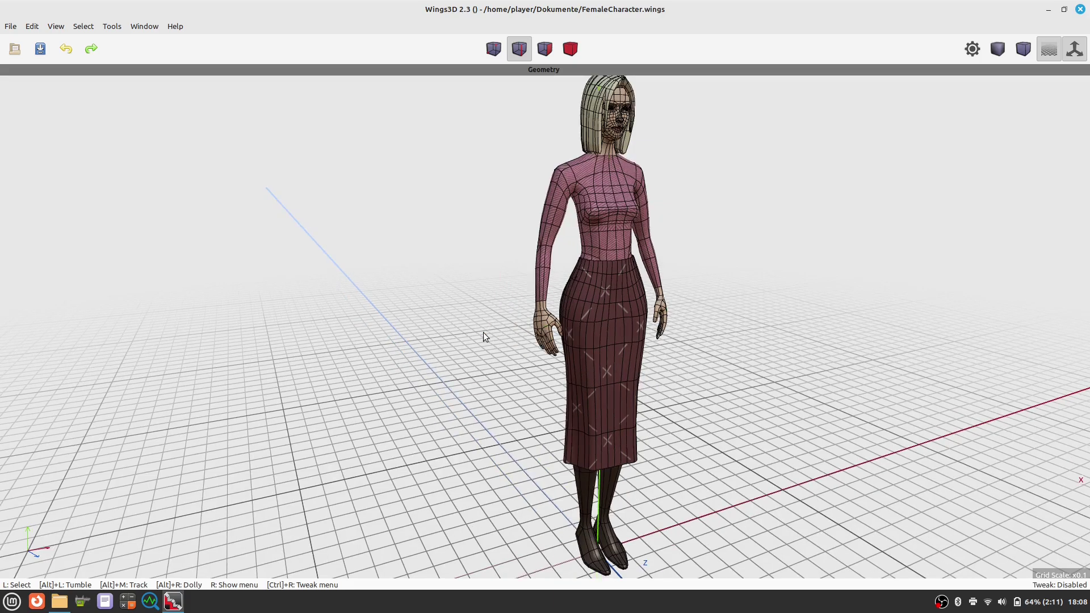
{"action": "right_click_drag", "start_coordinate": [548, 349], "coordinate": [820, 349], "text": "alt"}
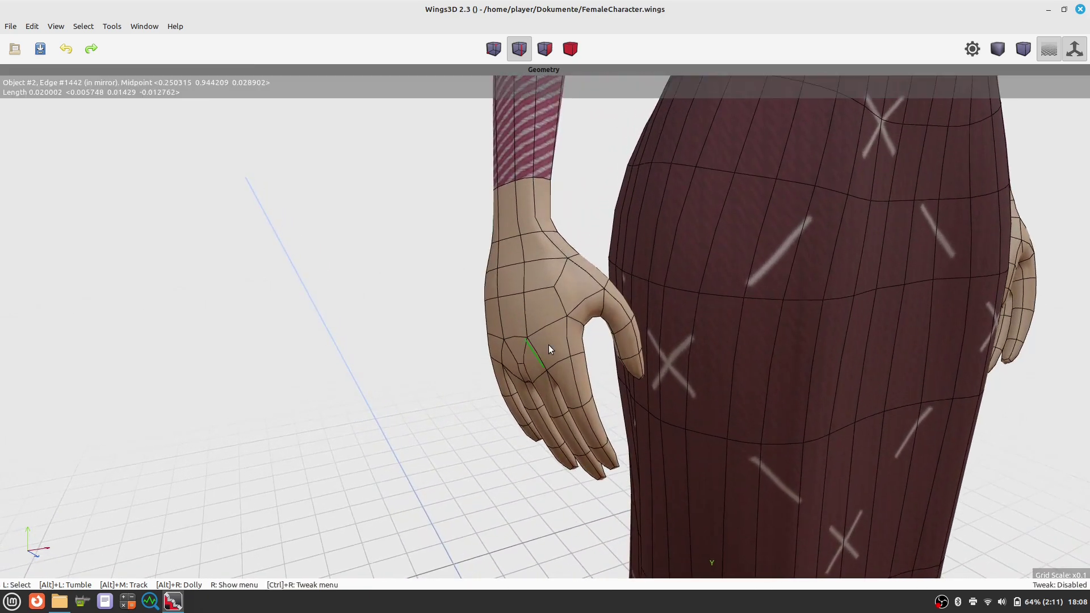